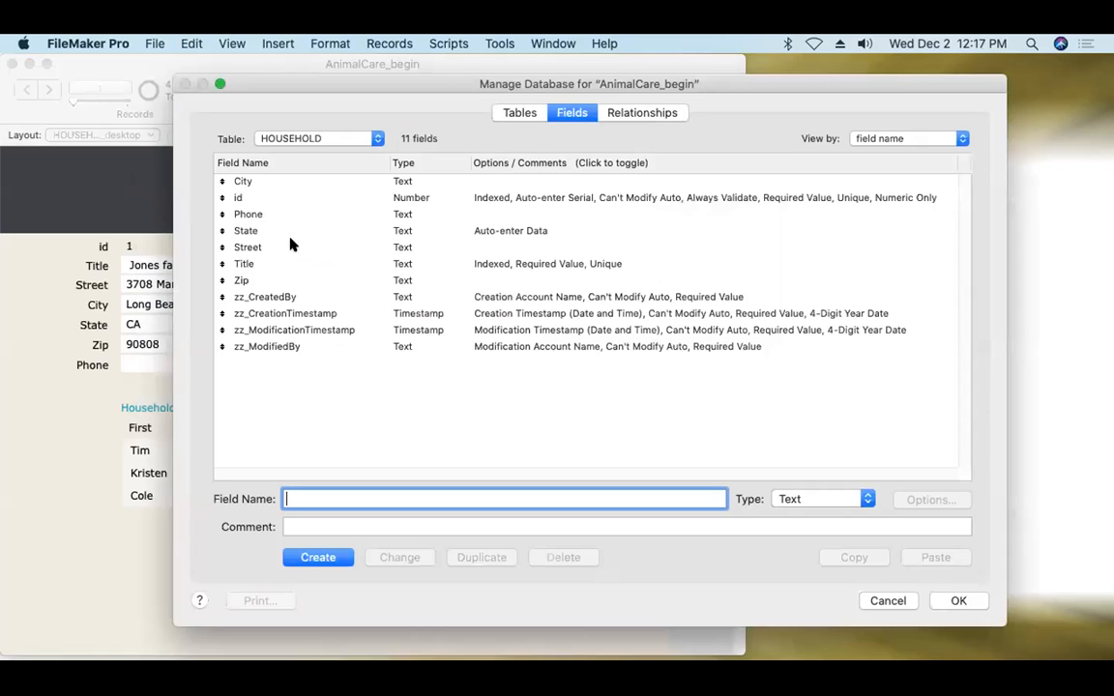
- Give the HOUSEHOLD table's Title field an auto-enter calculation with the formula Trim ( Title )
click(280, 265)
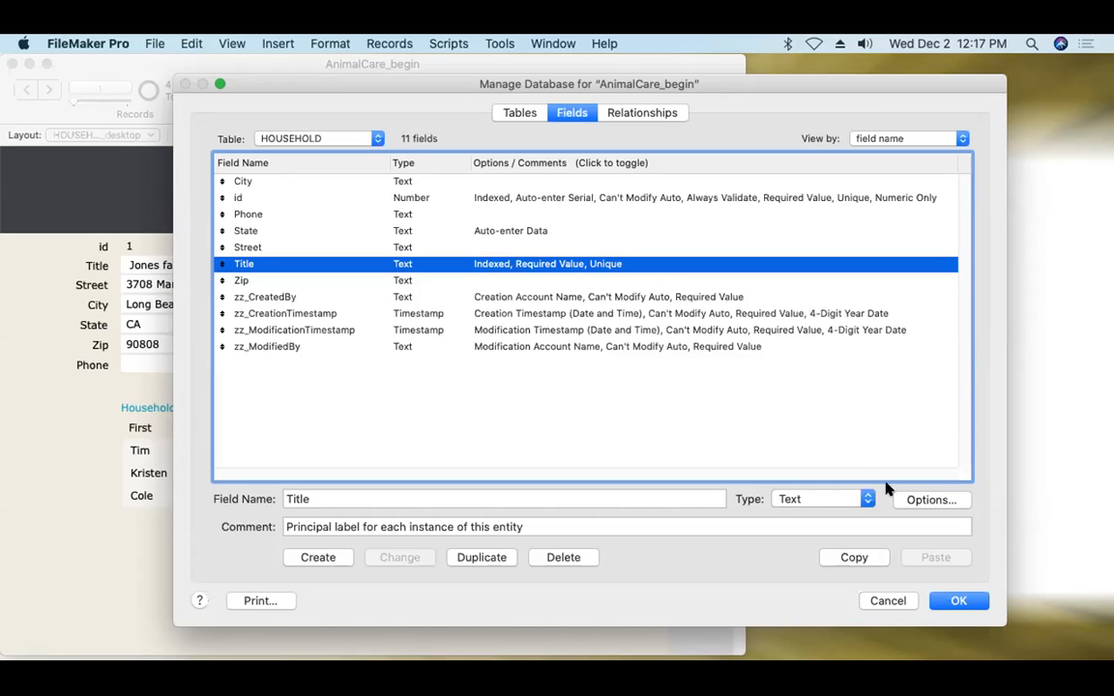
click(927, 504)
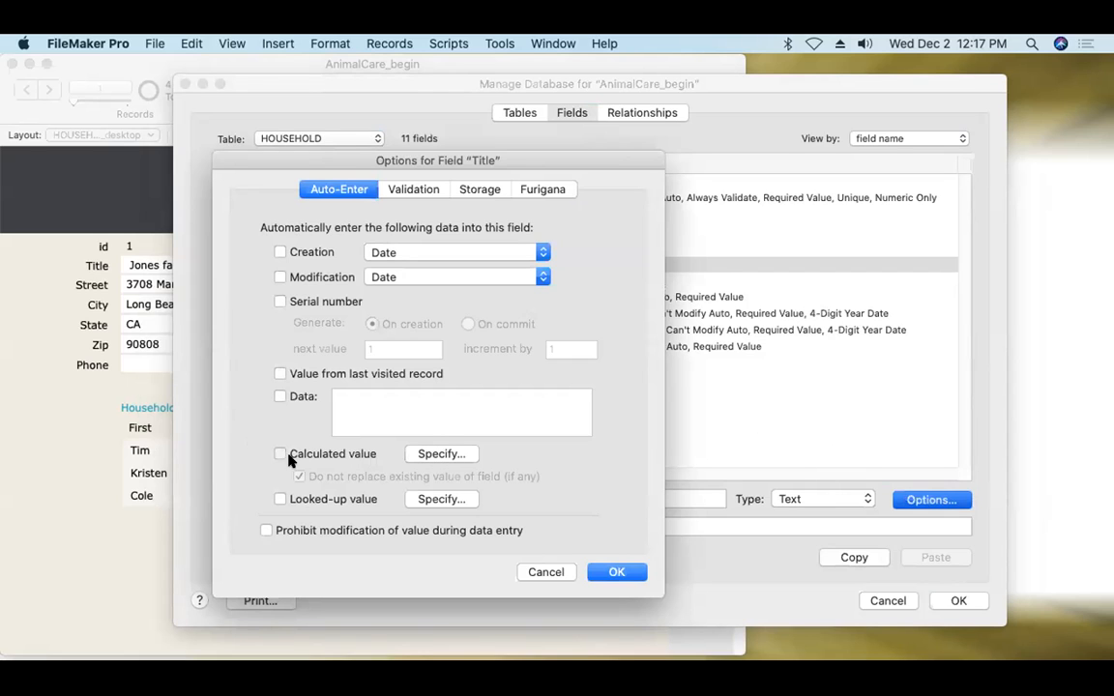
click(444, 454)
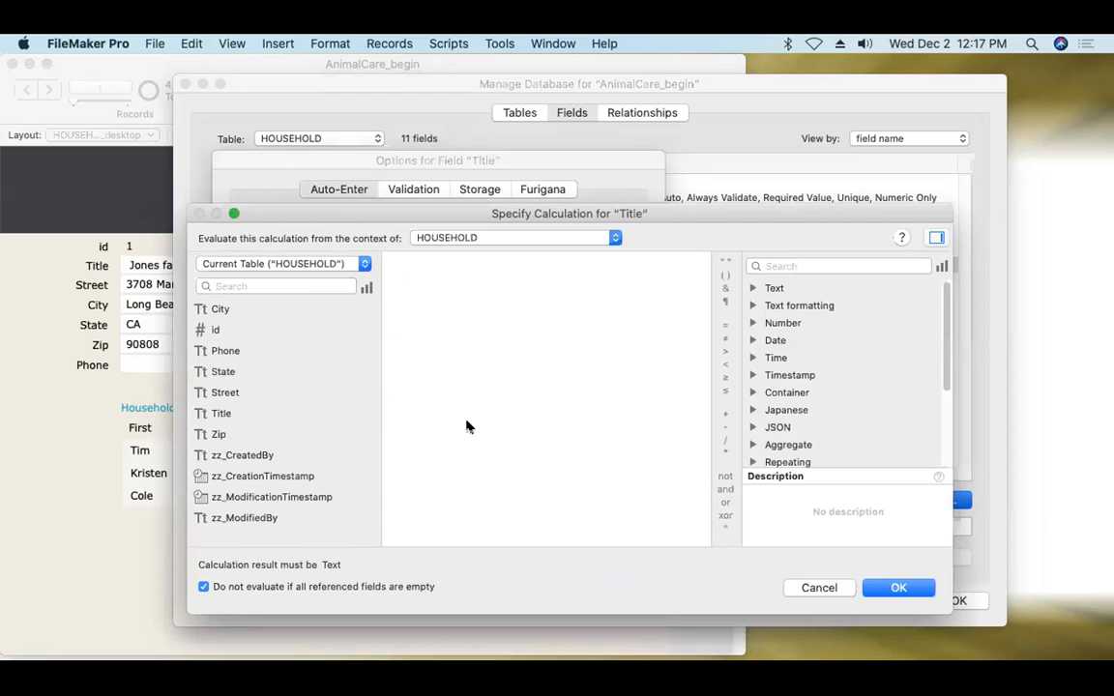
text(trim)
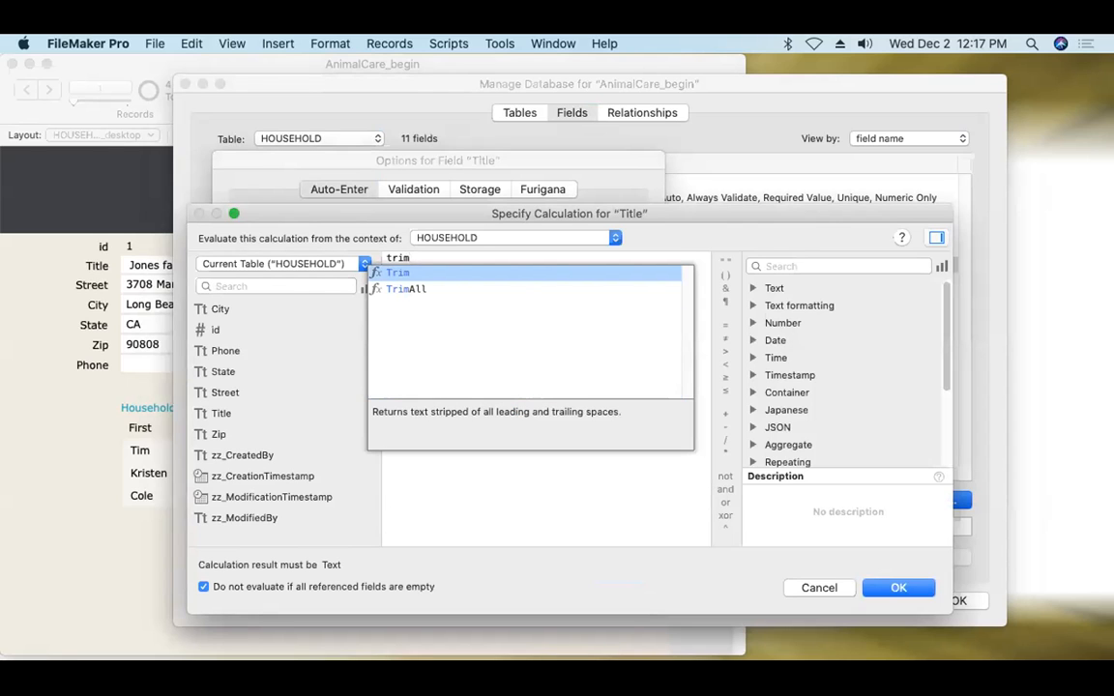
click(422, 280)
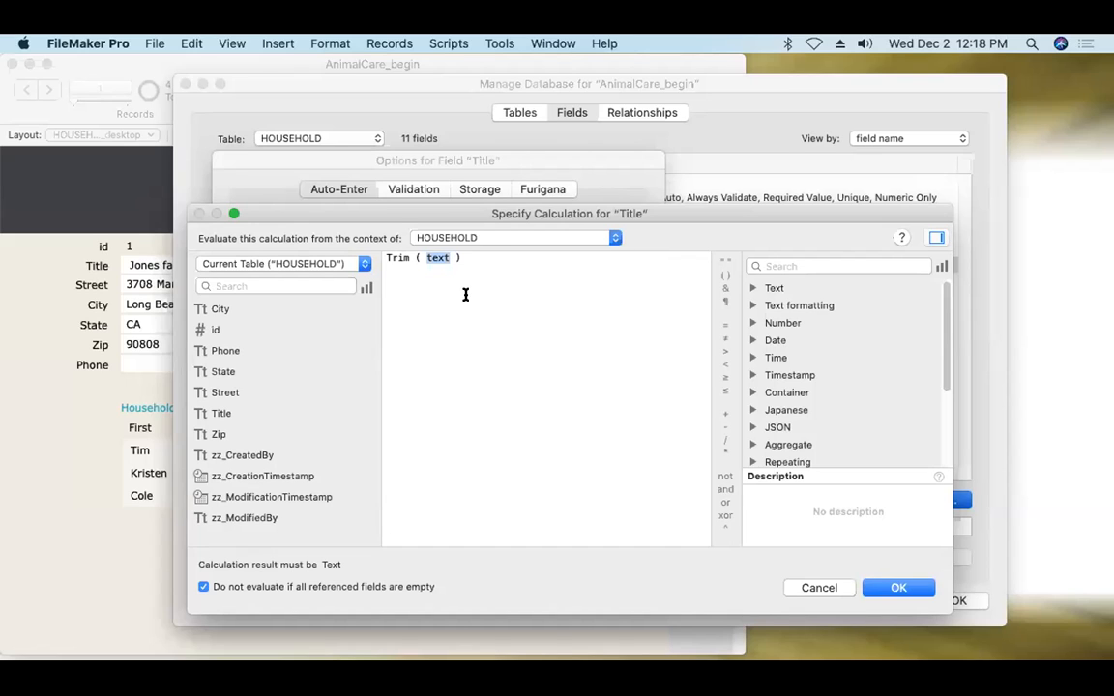
double_click(220, 413)
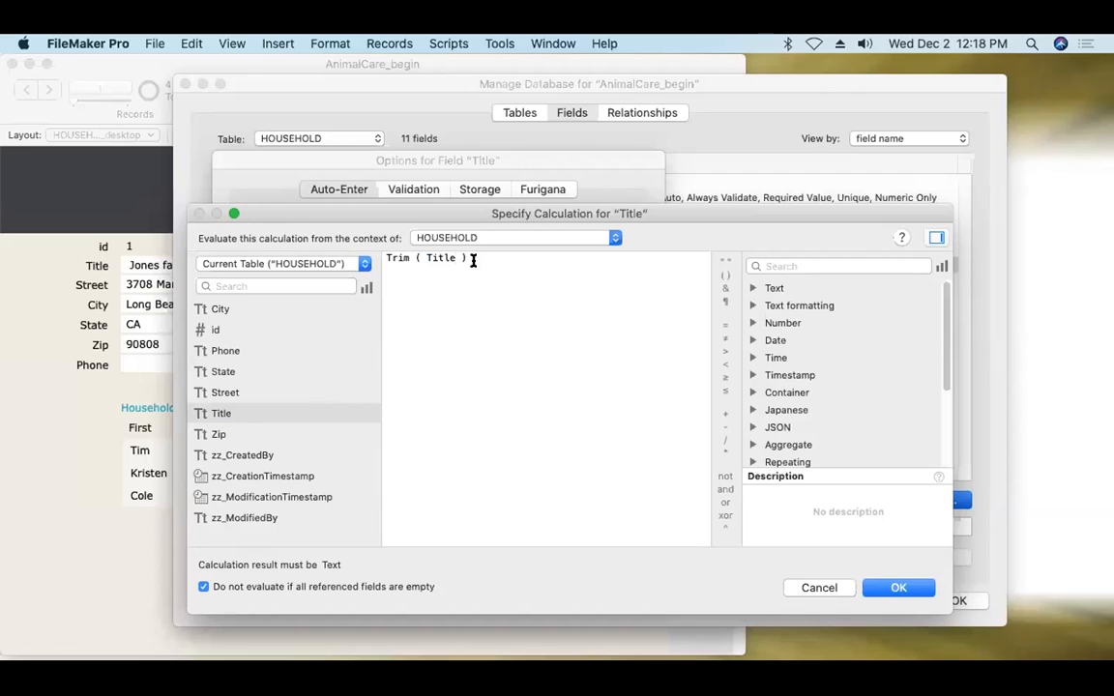
- Replace the argument in the Title calculation with Self, making it Trim ( Self ), and copy the whole formula
drag(472, 257, 373, 257)
double_click(439, 257)
text(self)
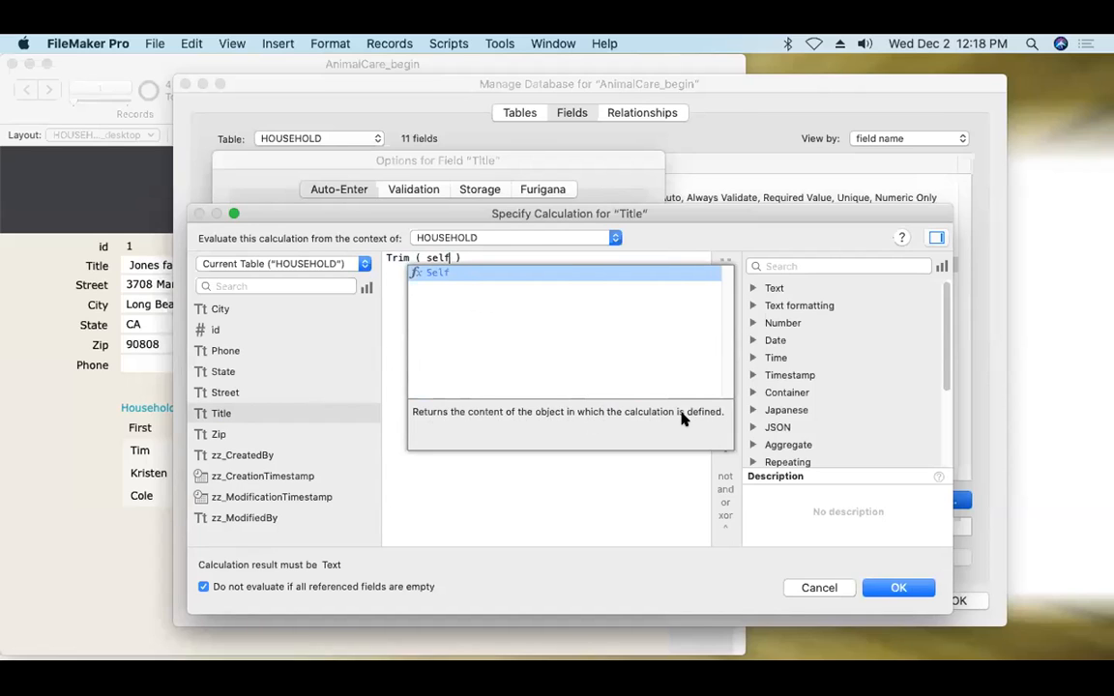
click(438, 272)
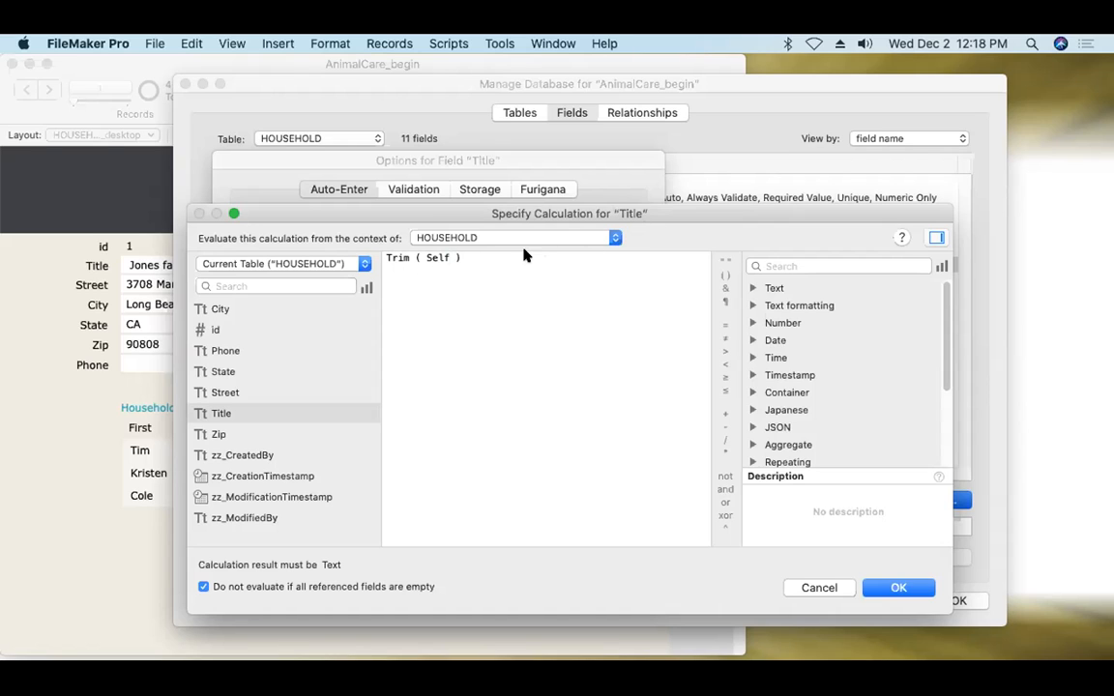
drag(470, 258, 372, 258)
key(super+c)
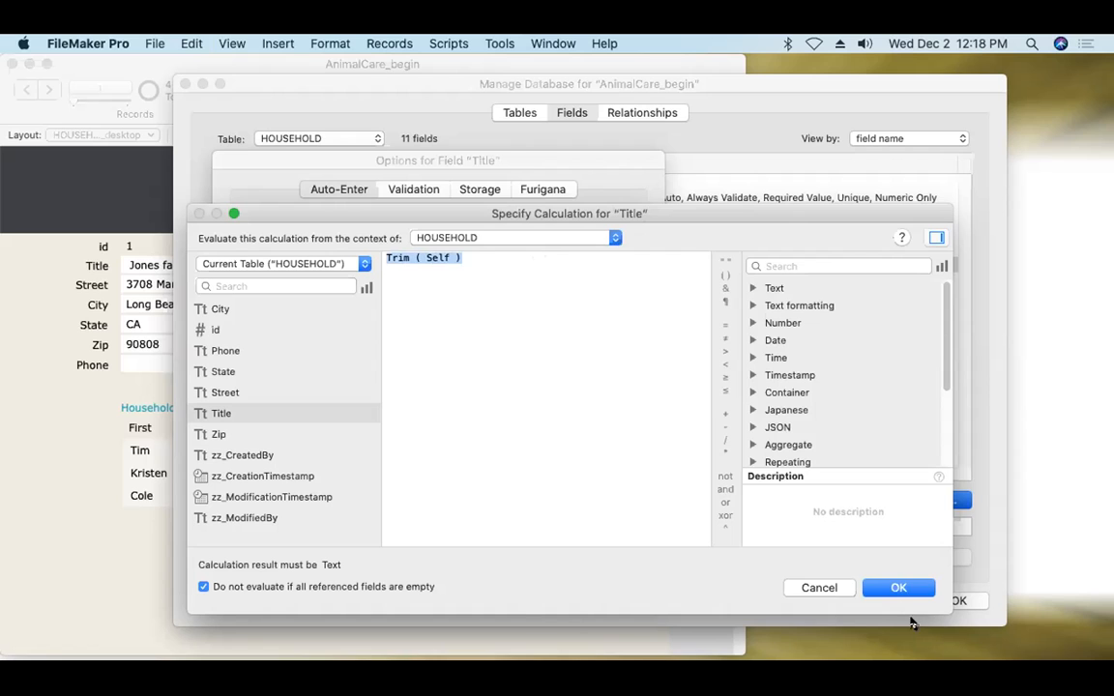
- Accept the Title calculation and allow it to replace the field's existing value
click(884, 588)
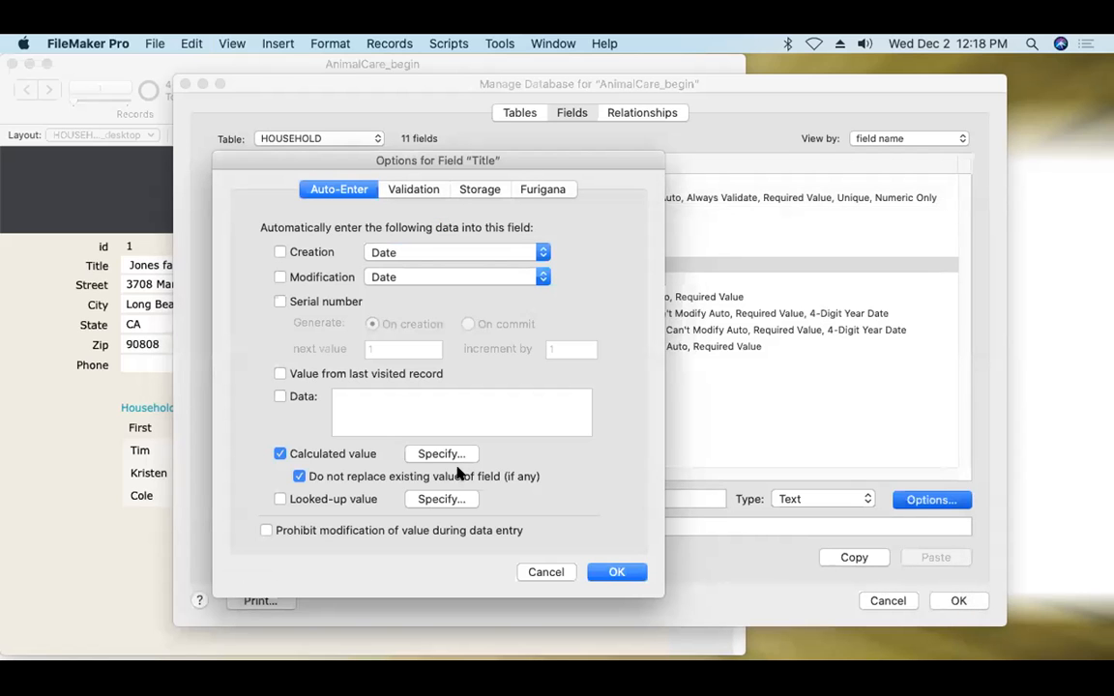
click(443, 476)
click(617, 571)
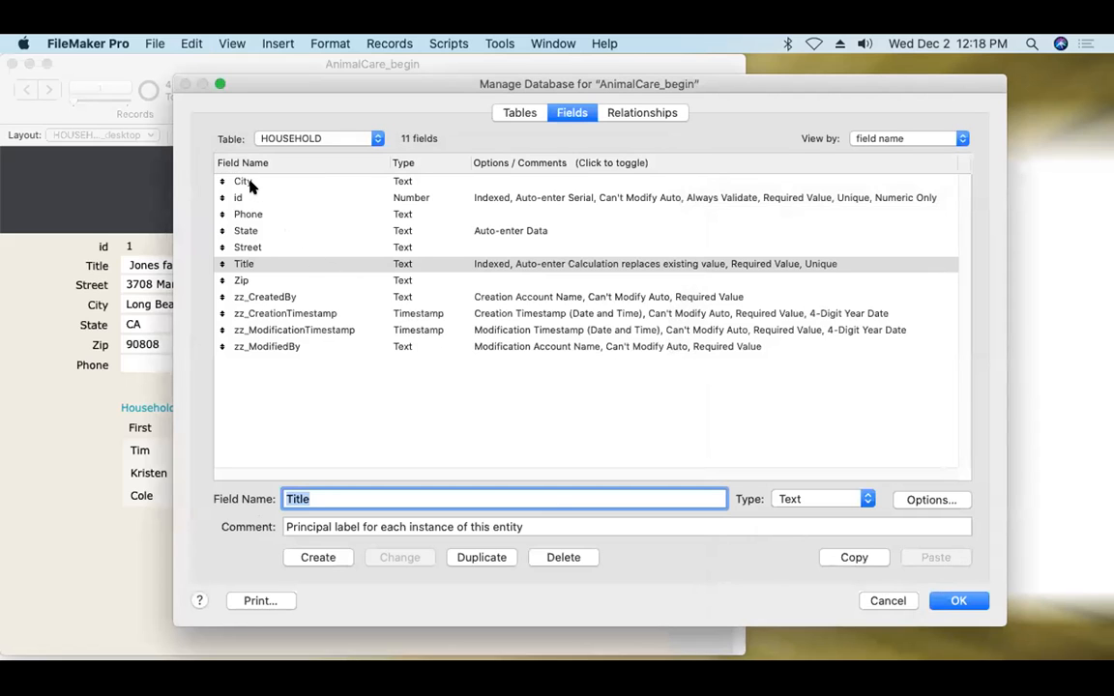
- Give the Street field the copied auto-enter calculation Trim ( Self ) and allow it to replace existing values
click(249, 247)
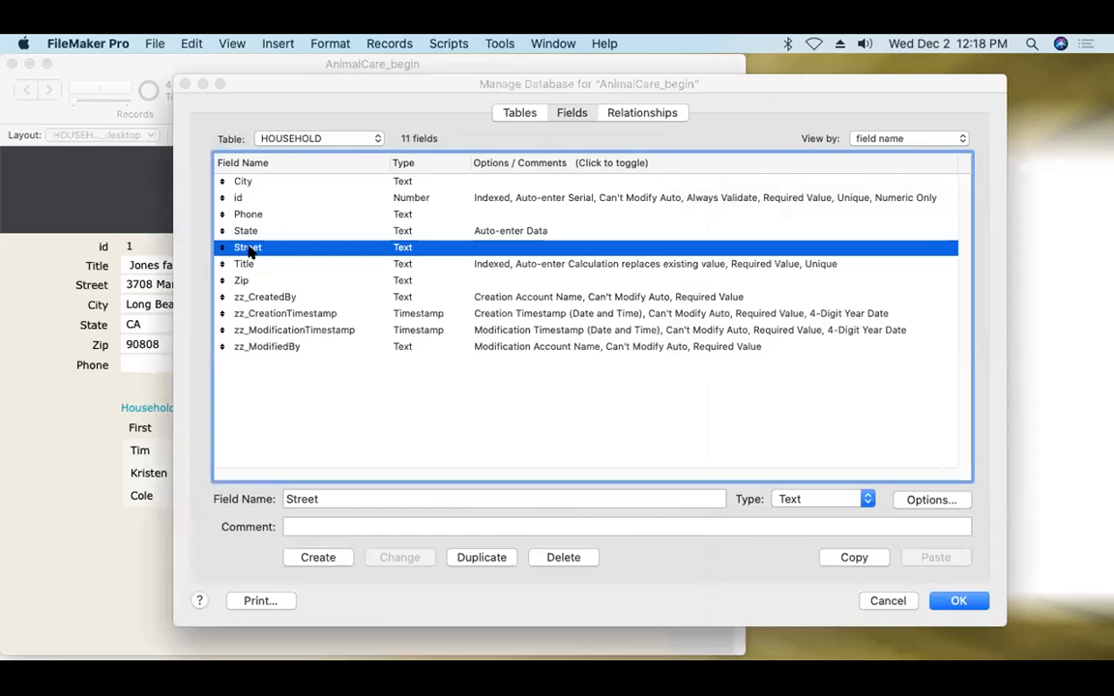
double_click(248, 247)
click(430, 454)
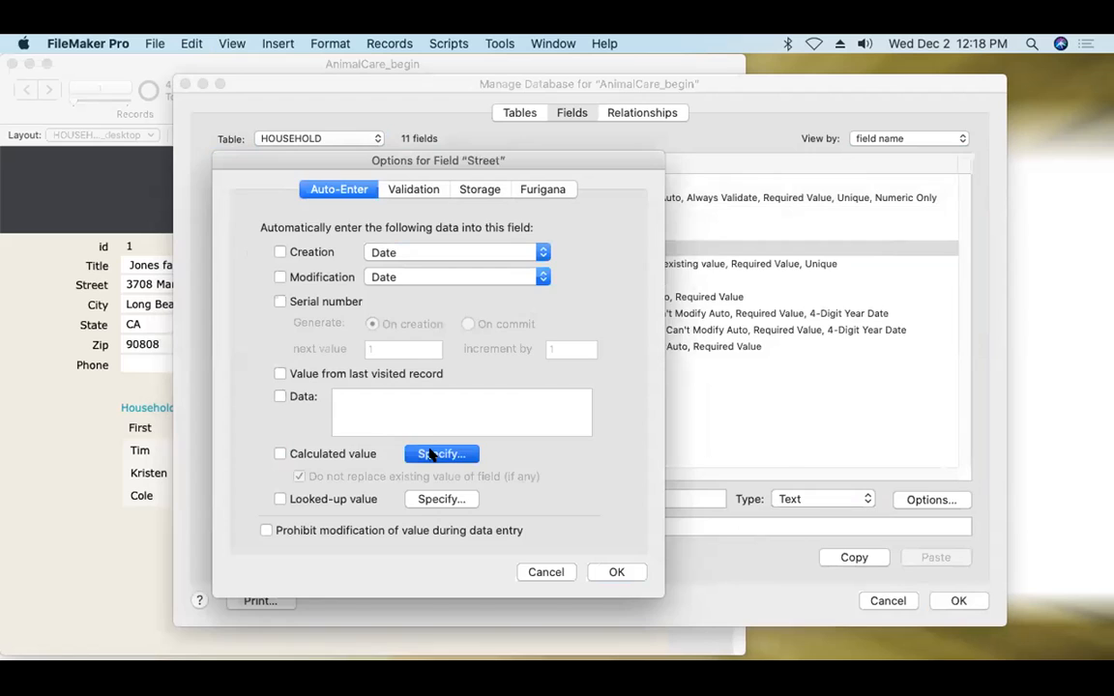
key(super+v)
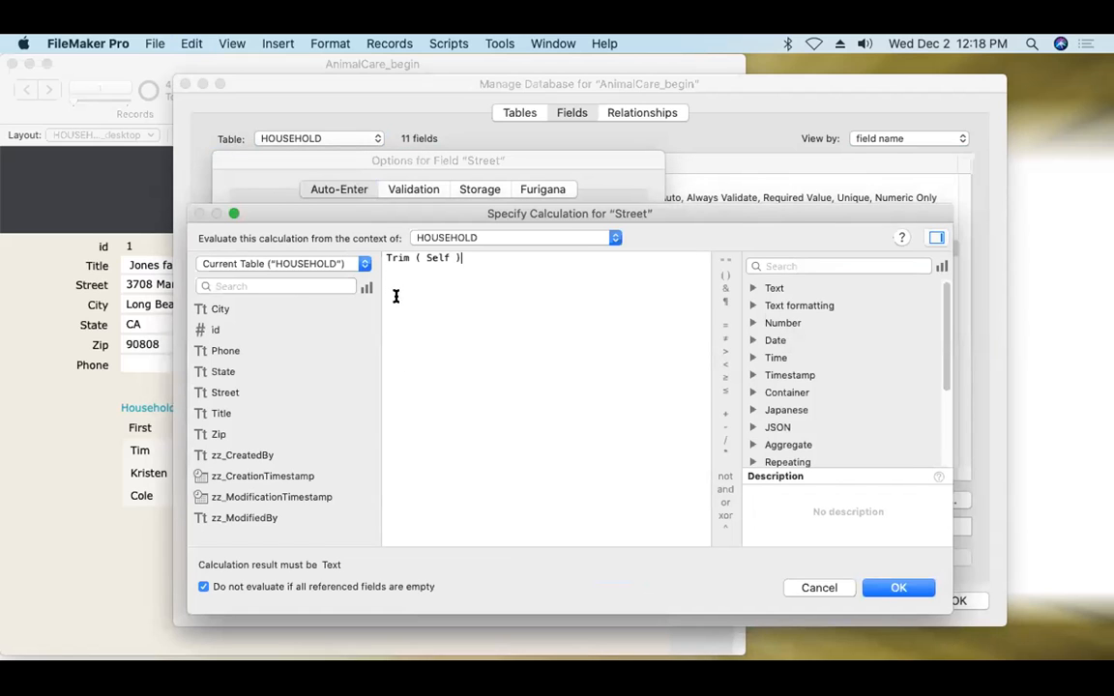
double_click(437, 258)
click(469, 259)
click(894, 588)
click(300, 477)
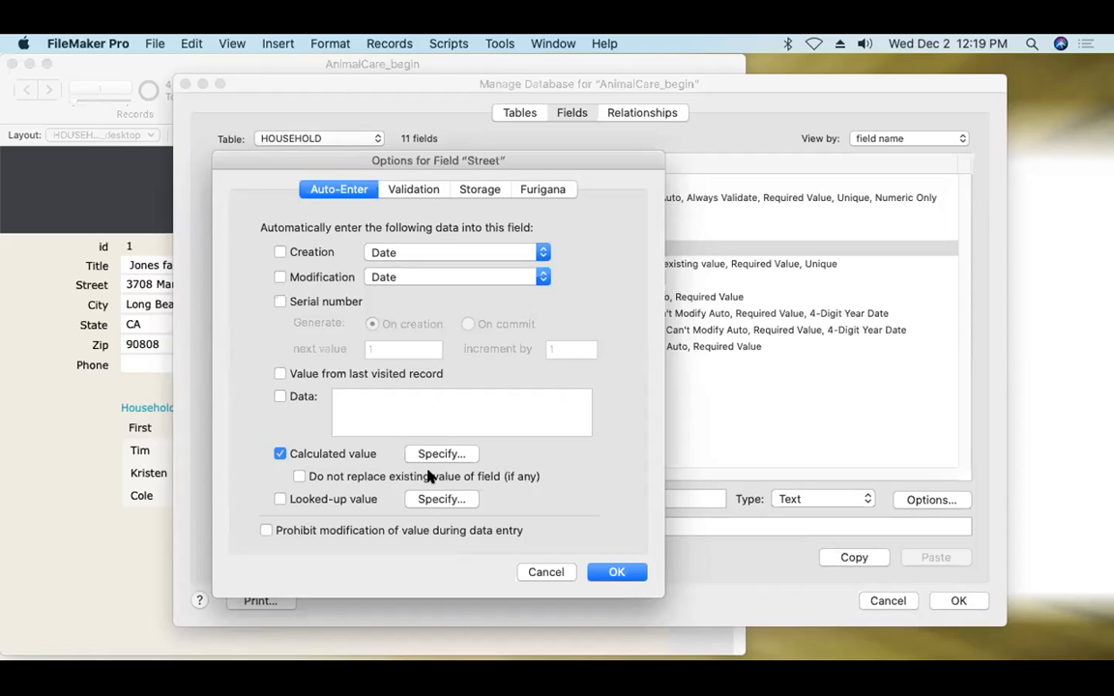
click(617, 572)
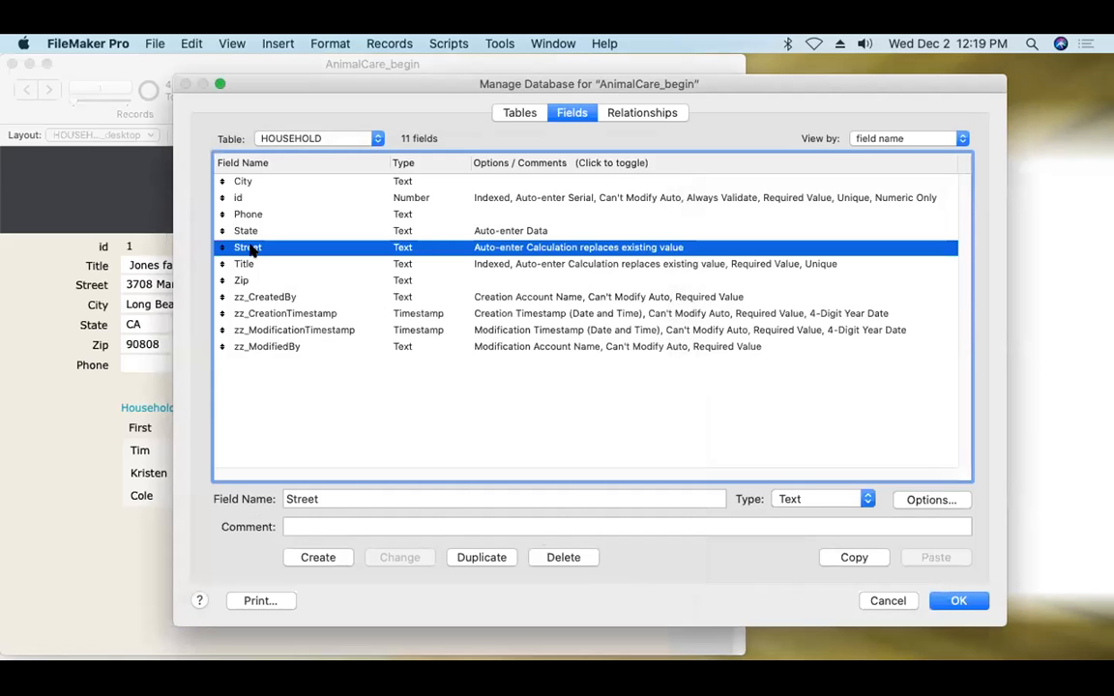
- Give the City field the auto-enter calculation Trim ( Self ), allowing it to replace existing values, and save the database changes
double_click(245, 182)
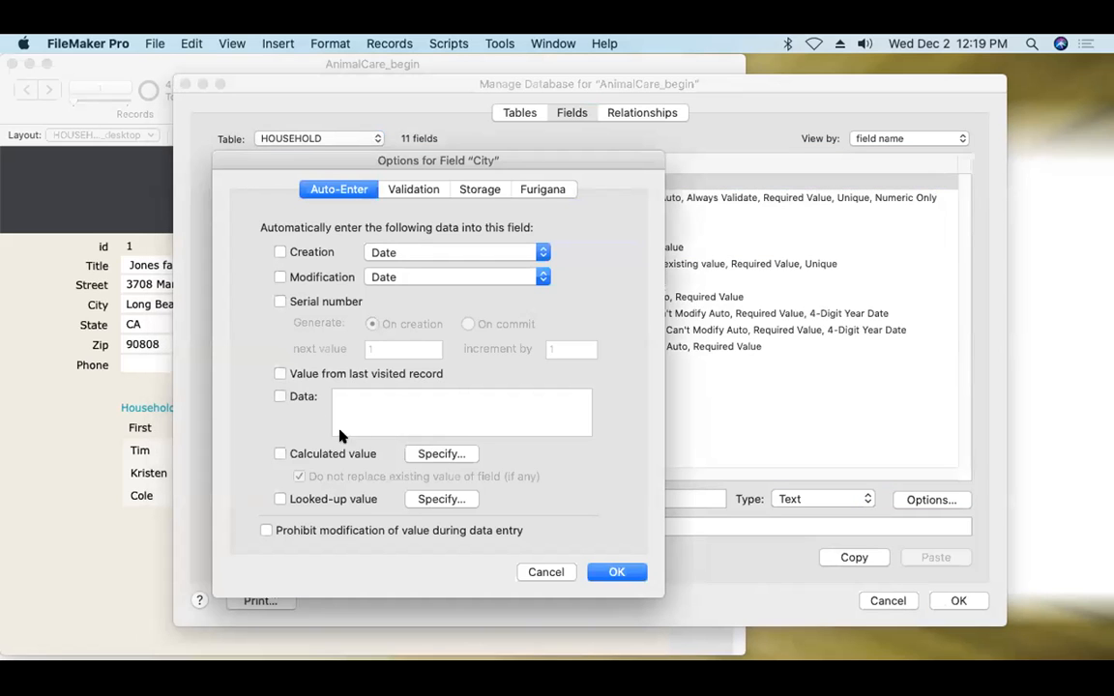
click(426, 454)
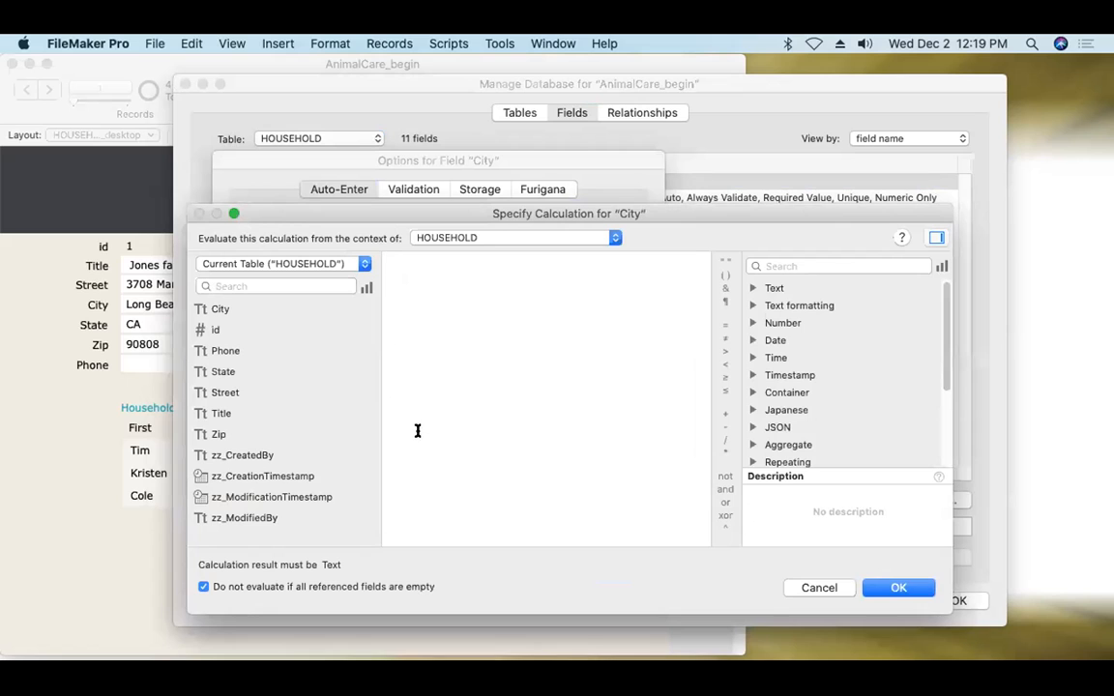
key(super+v)
click(887, 590)
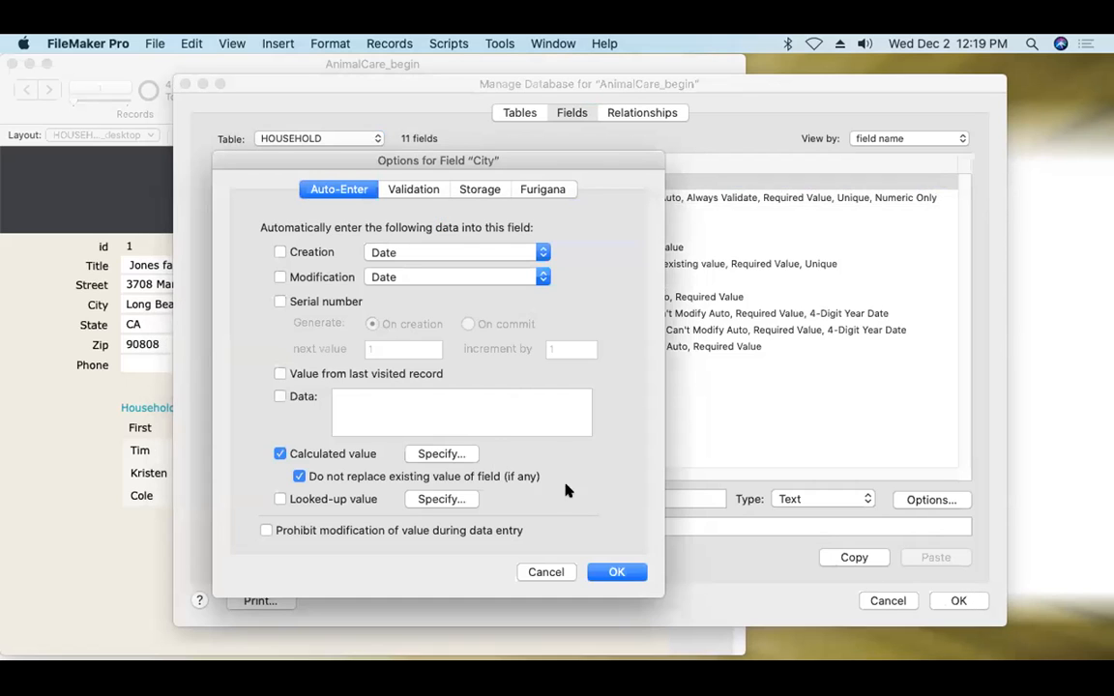
click(299, 476)
click(614, 572)
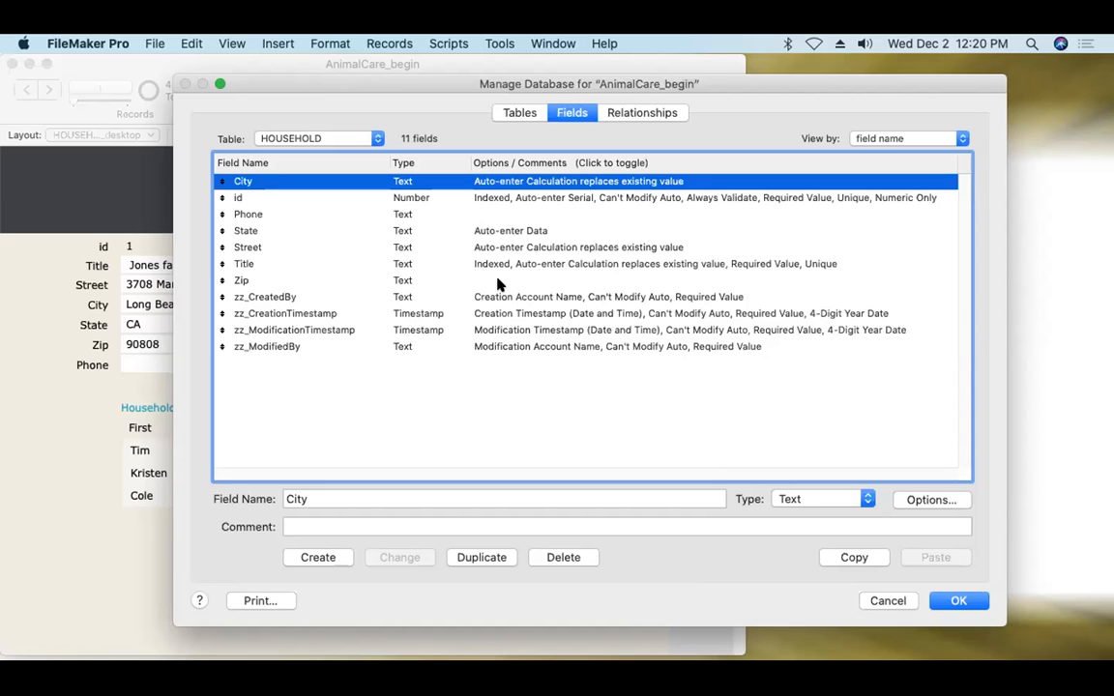
click(959, 602)
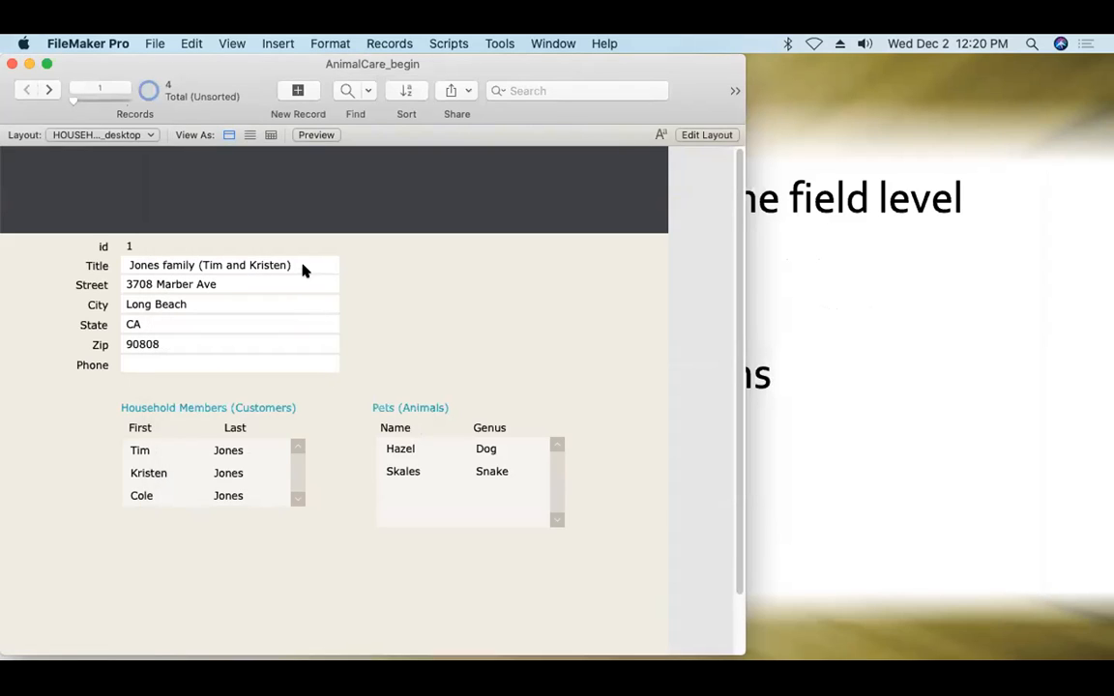
- Replace "and" with "&" in the Title of household record 1 and commit the record
click(306, 265)
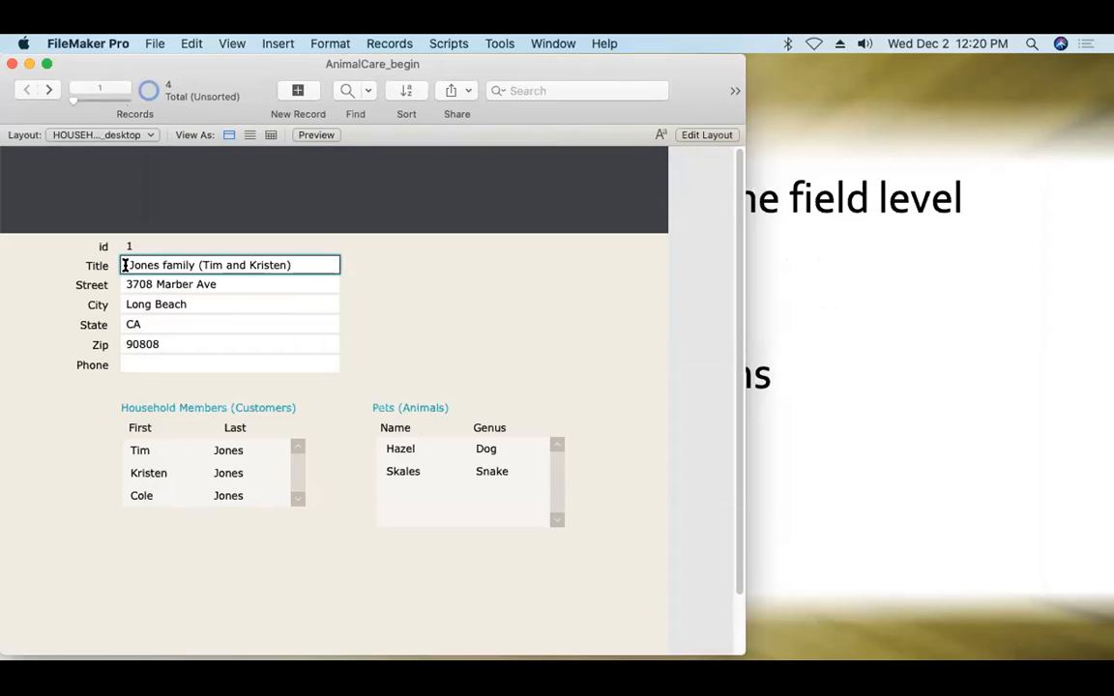
double_click(230, 265)
text(&)
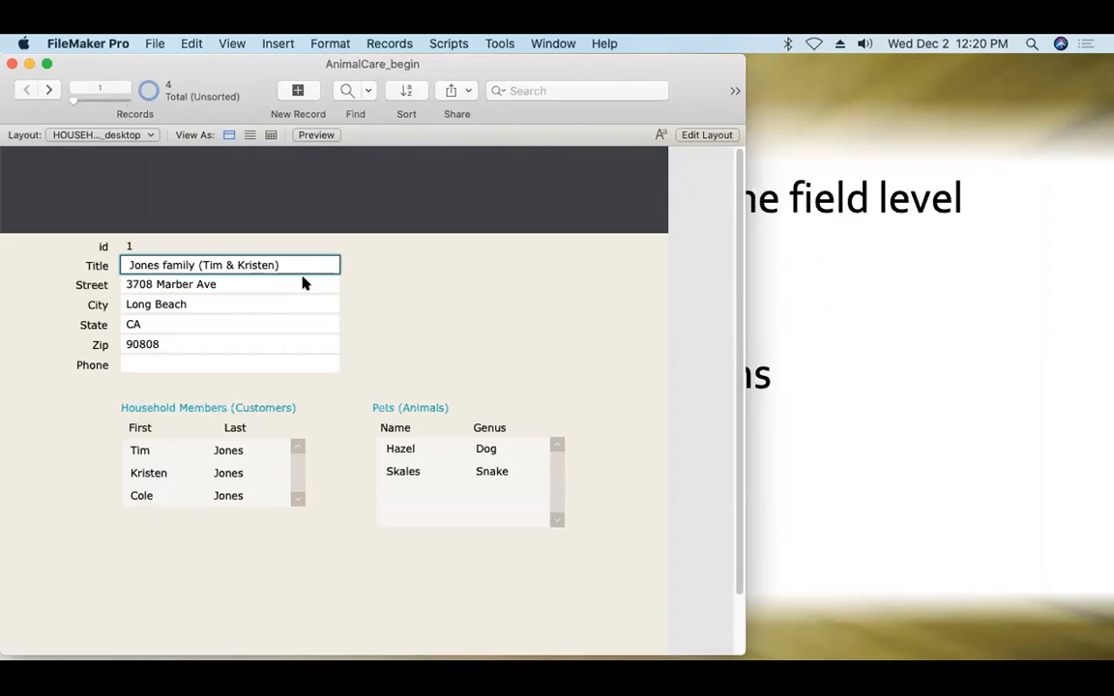
click(422, 281)
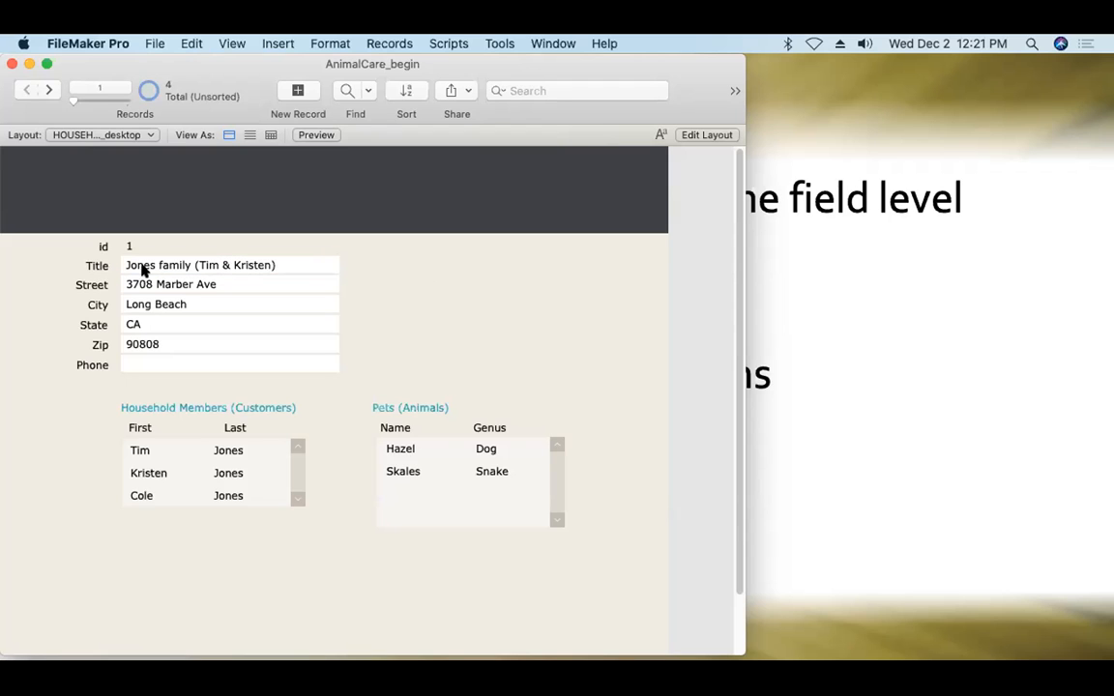
- Check the Title, Street and City entries of household record 1 for leading or trailing spaces
click(291, 263)
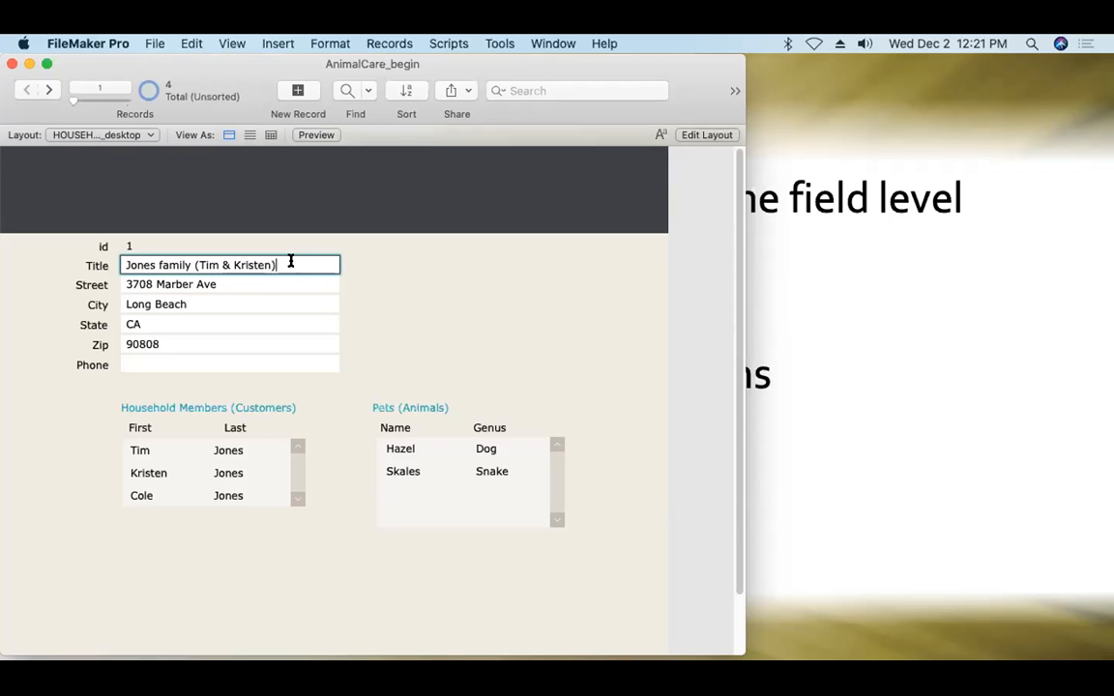
click(277, 285)
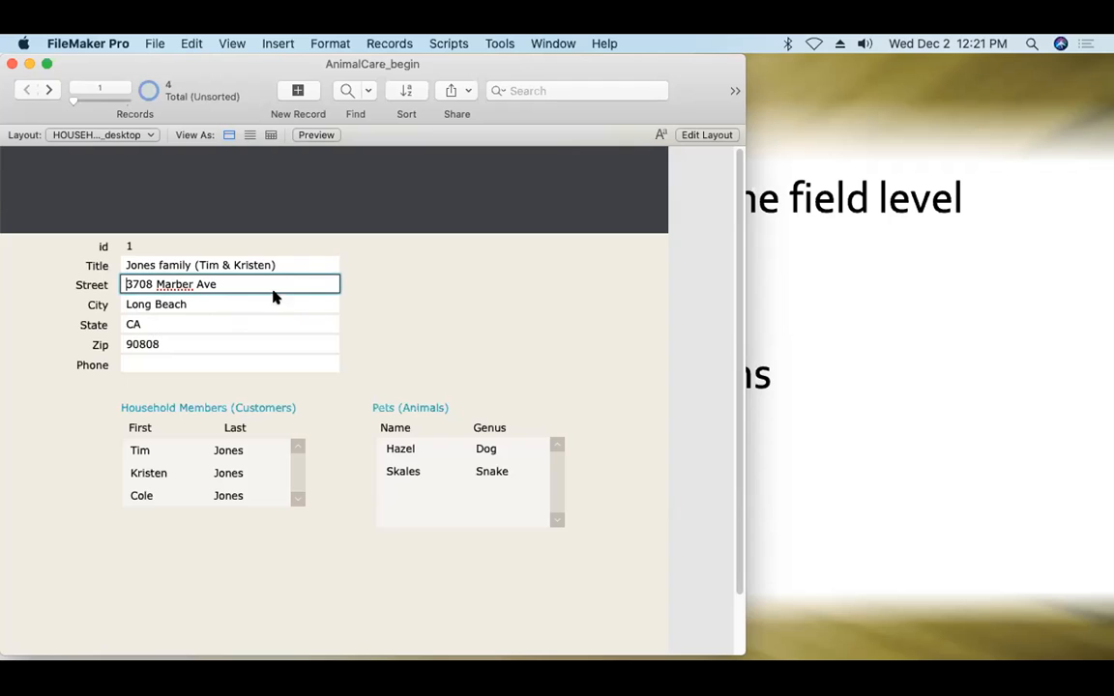
click(440, 306)
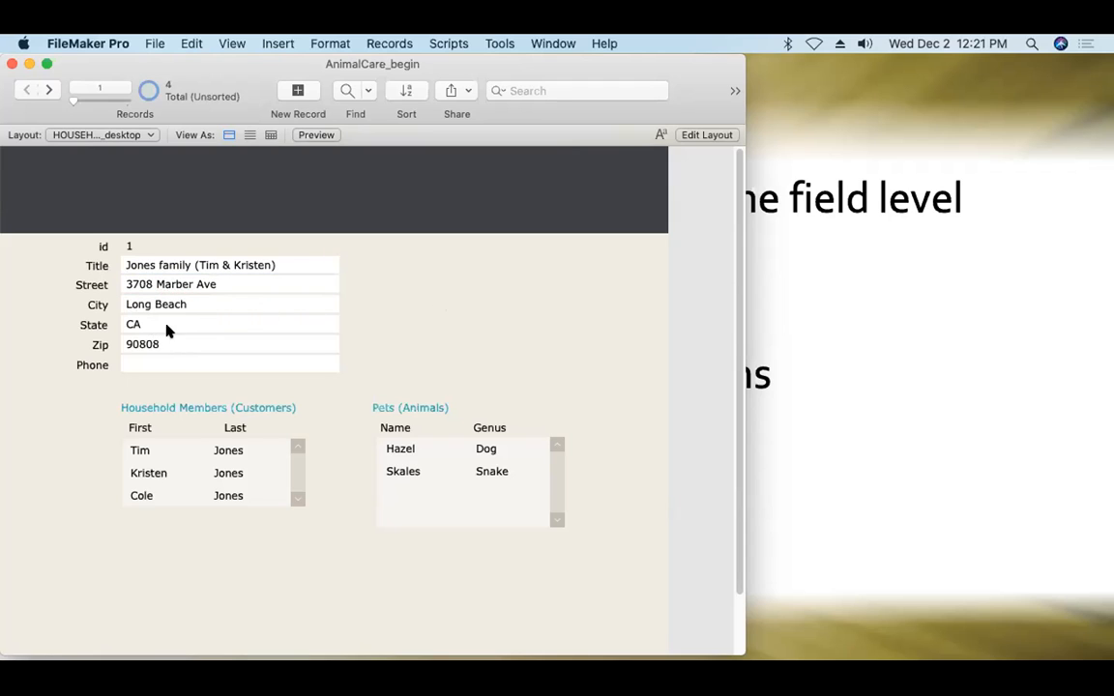
click(204, 306)
click(380, 314)
- Create a new custom function named scrubText in the database file
click(150, 42)
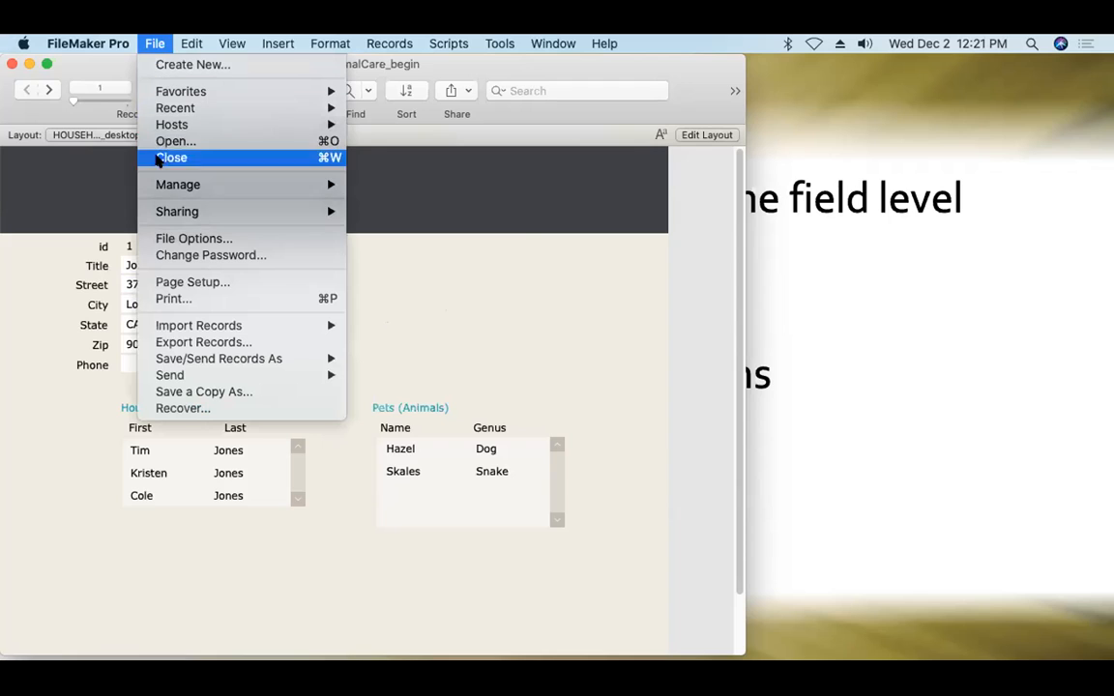
mouse_move(261, 182)
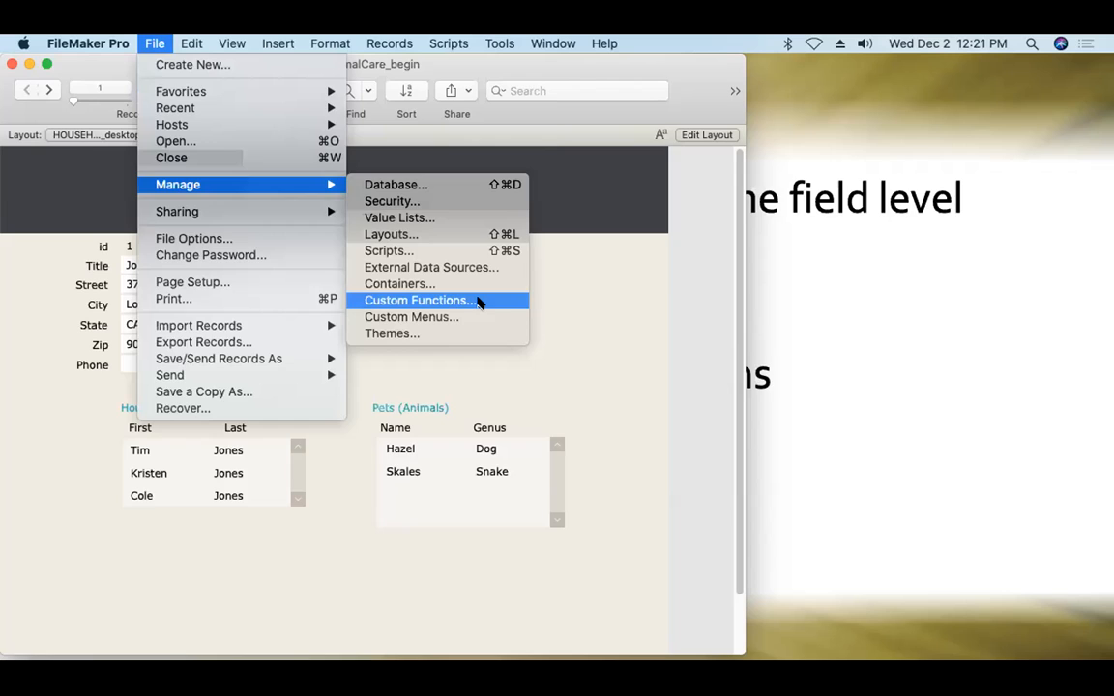
click(478, 302)
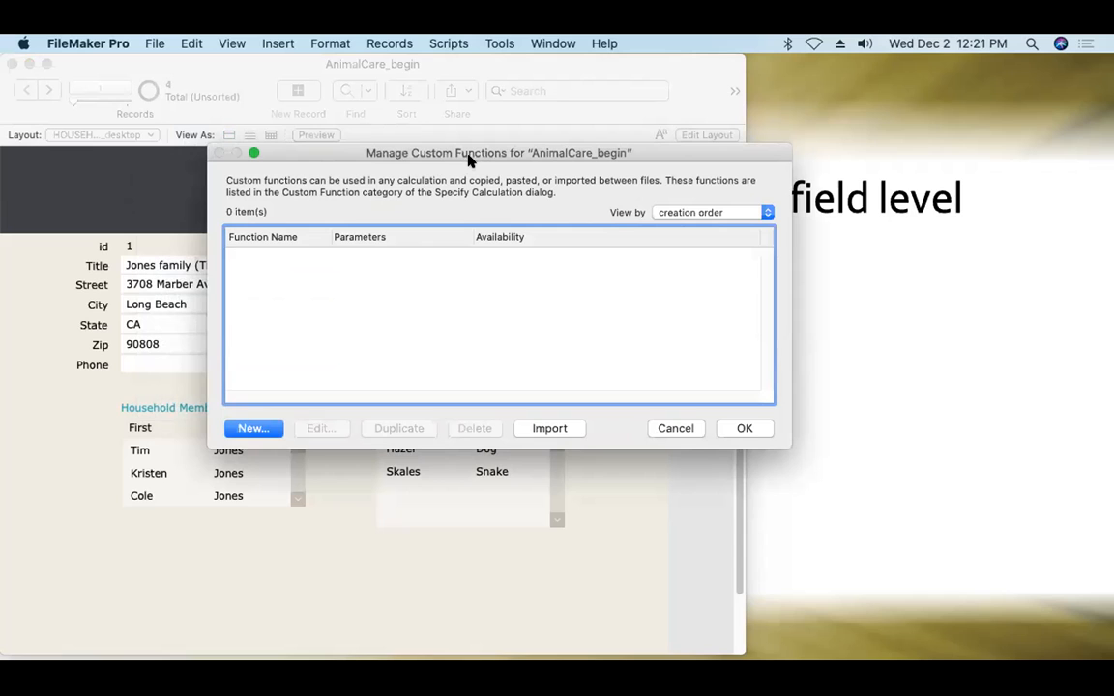
click(254, 428)
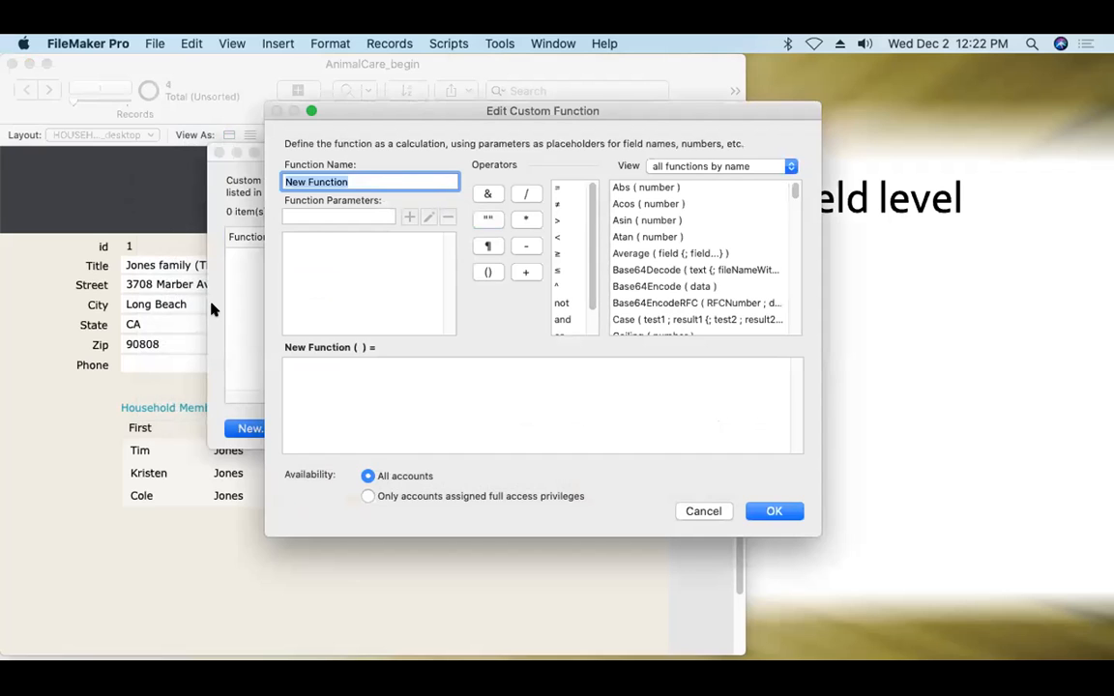
text(scrubText)
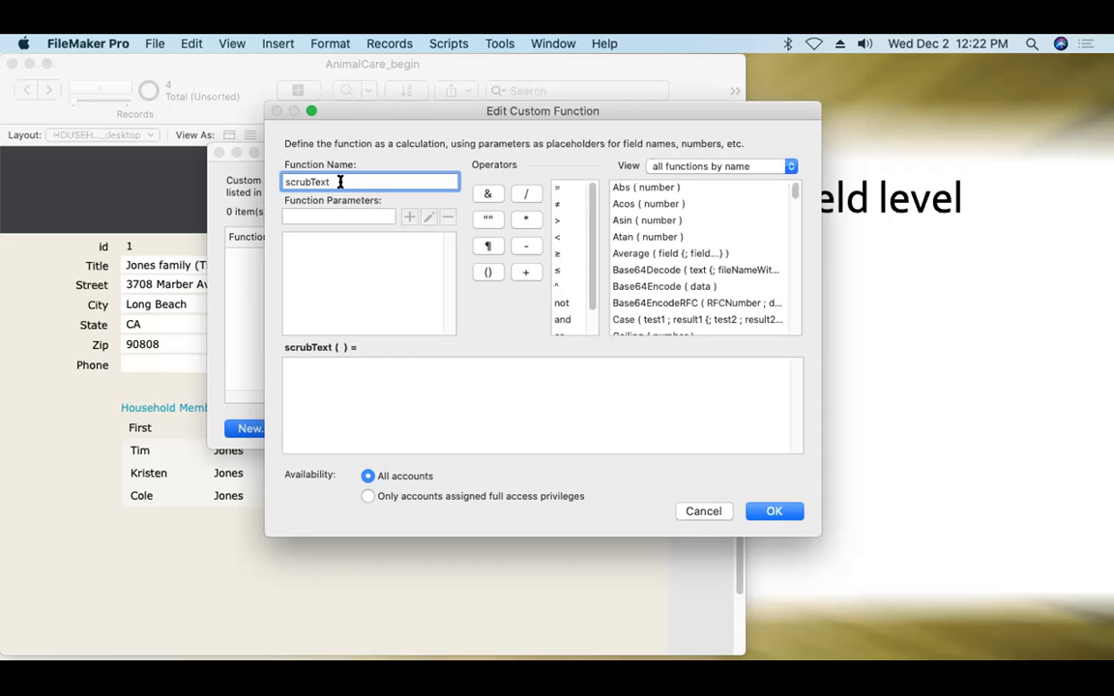
- Add a parameter named text to the scrubText function
click(334, 214)
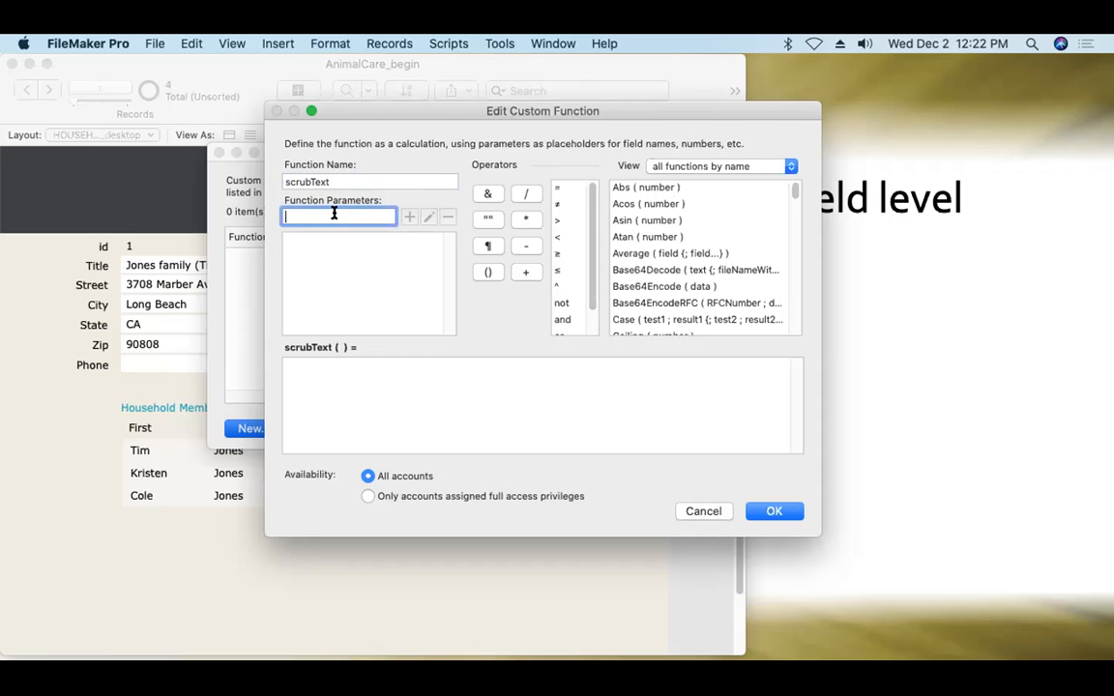
text(text)
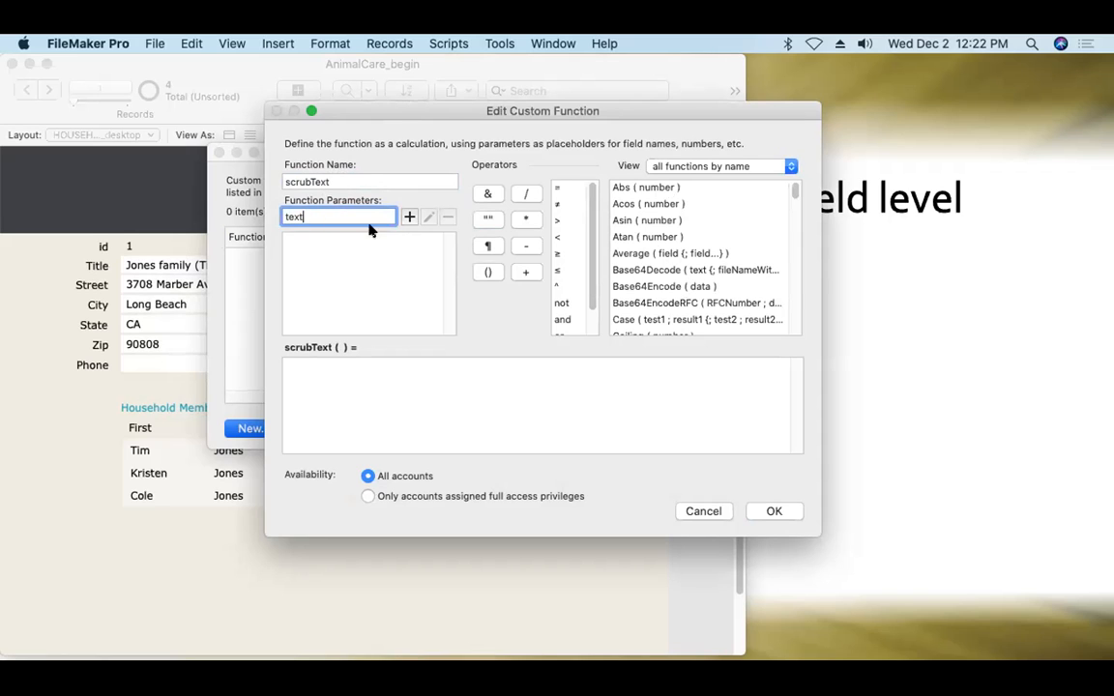
click(409, 218)
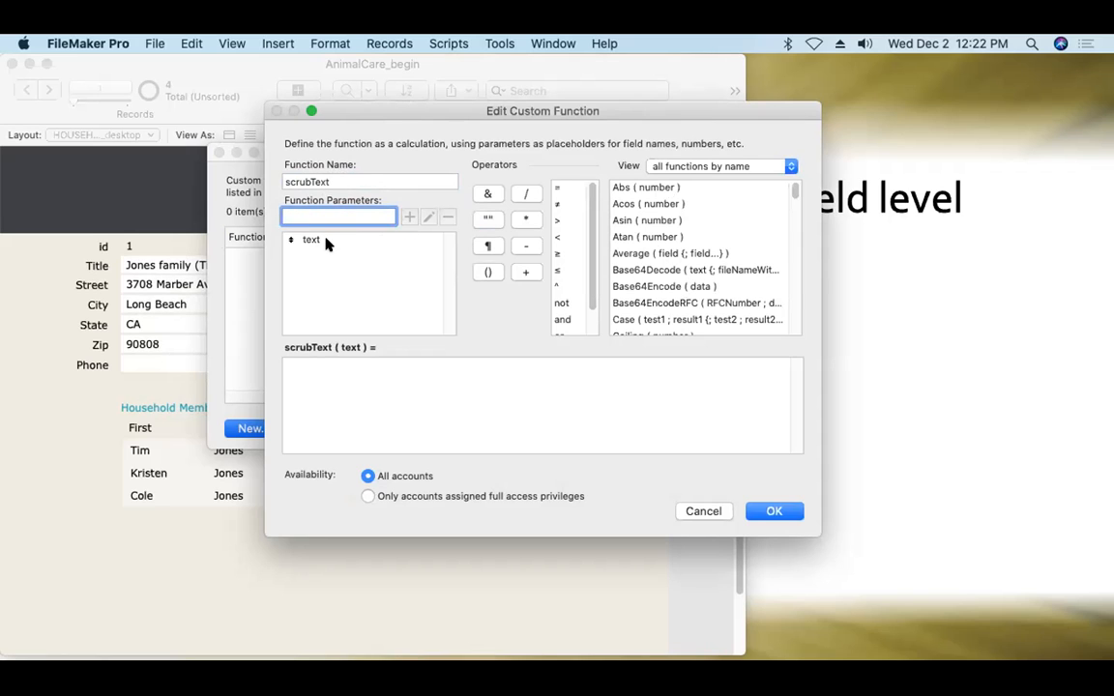
- Define the scrubText function's formula as Trim ( text ), using the built-in Trim function
click(346, 375)
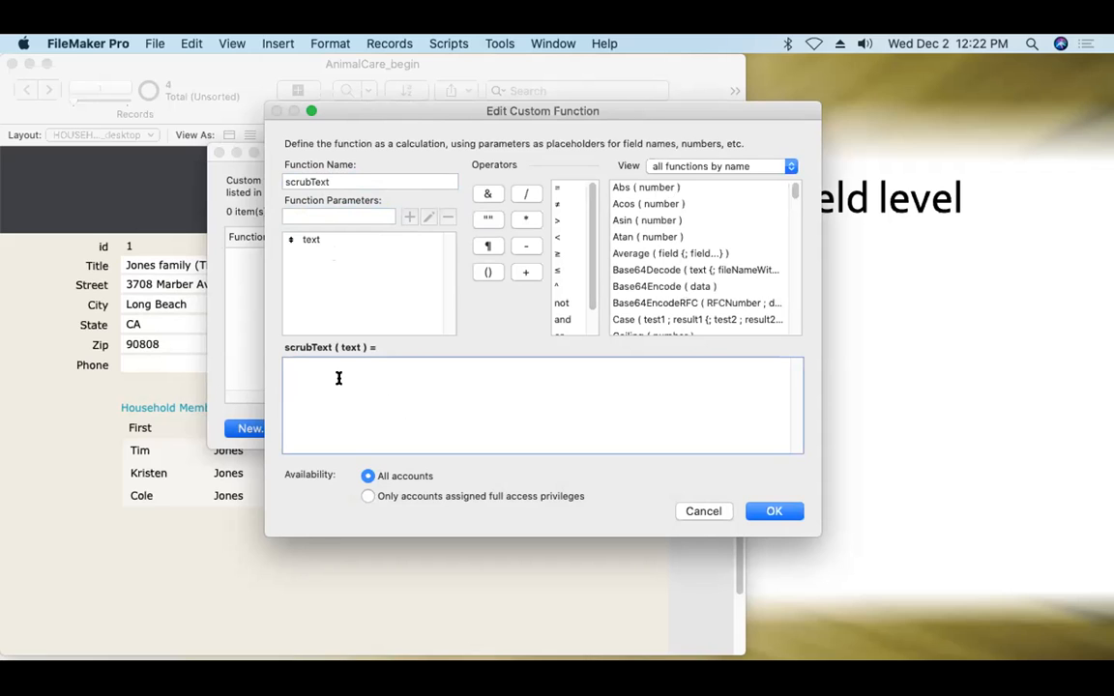
text(Trim)
drag(792, 186, 759, 300)
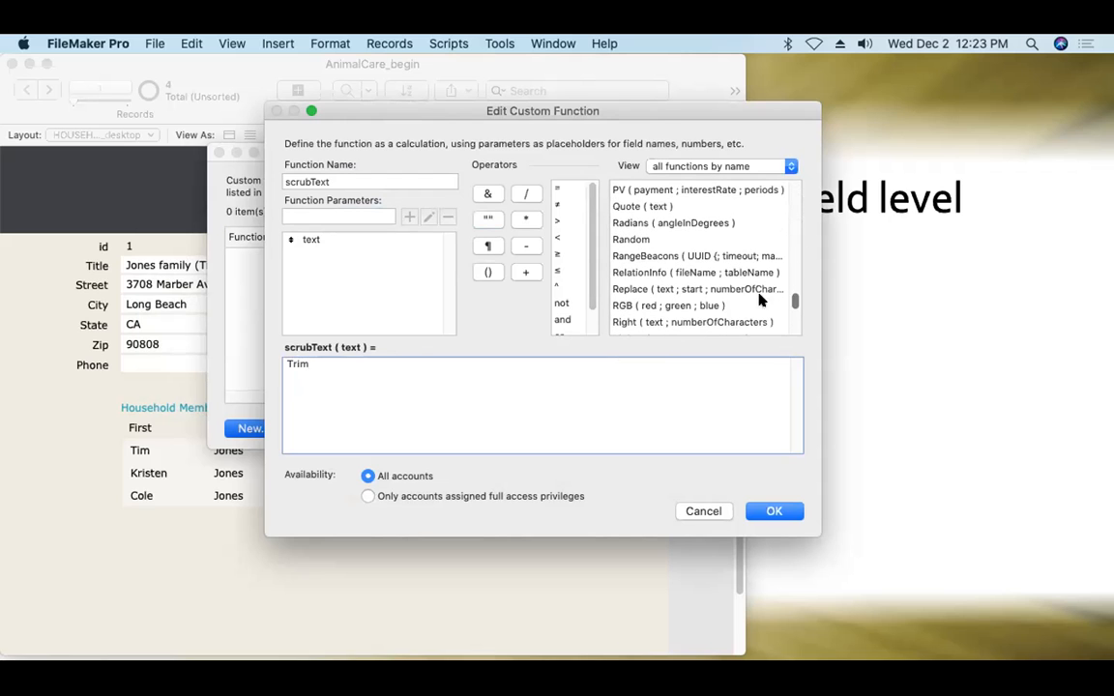
click(663, 290)
text(trim)
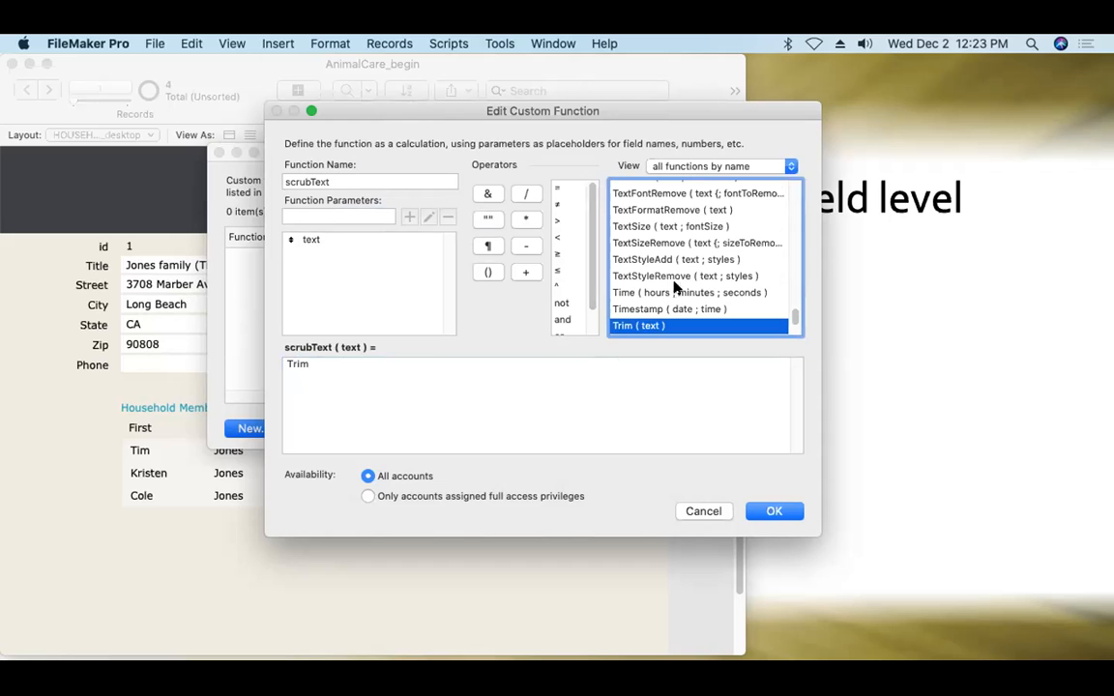
double_click(635, 326)
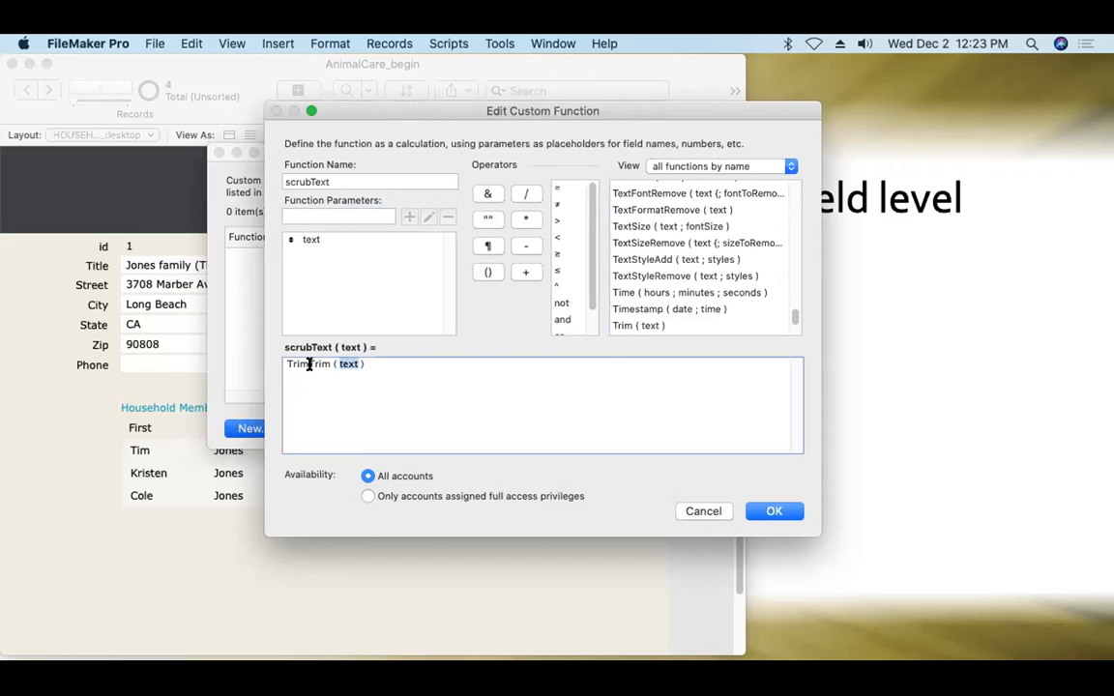
drag(308, 363, 278, 363)
key(BackSpace)
- Check that the Trim argument matches the text parameter, then save scrubText and close the custom functions list
click(311, 242)
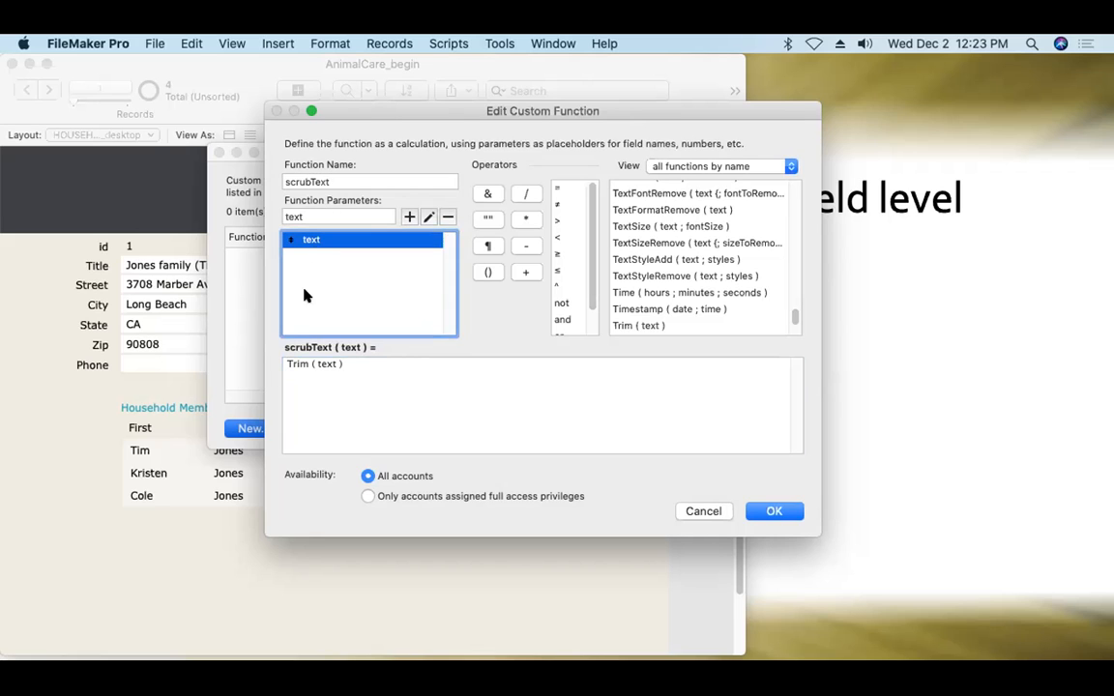
double_click(326, 364)
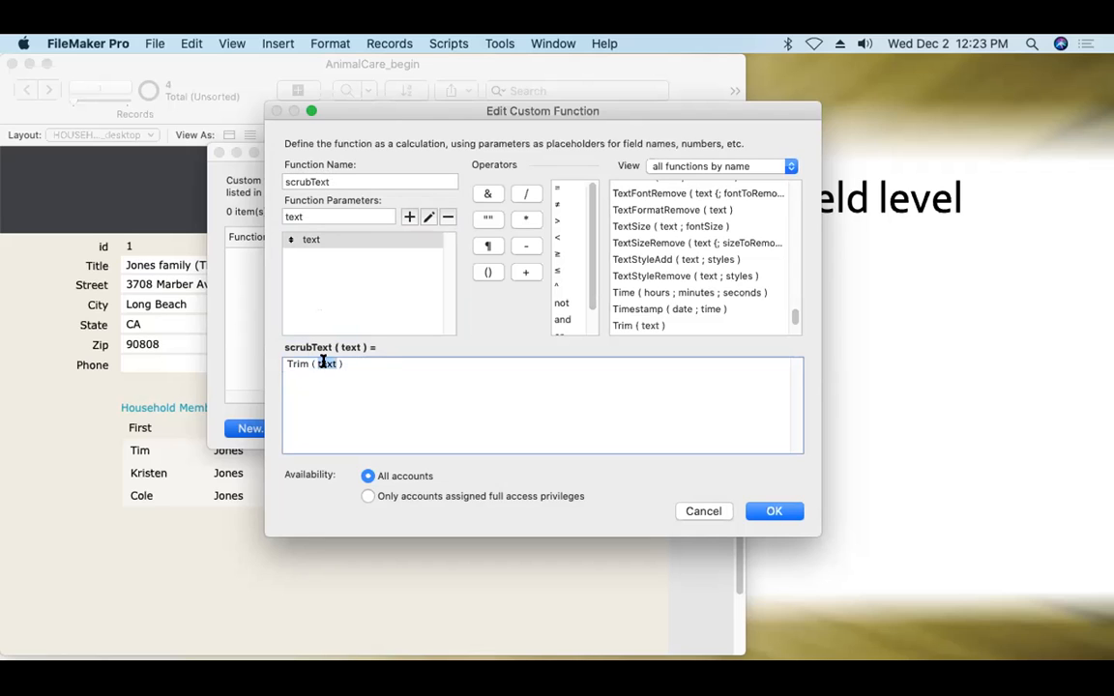
click(352, 363)
click(774, 512)
click(740, 428)
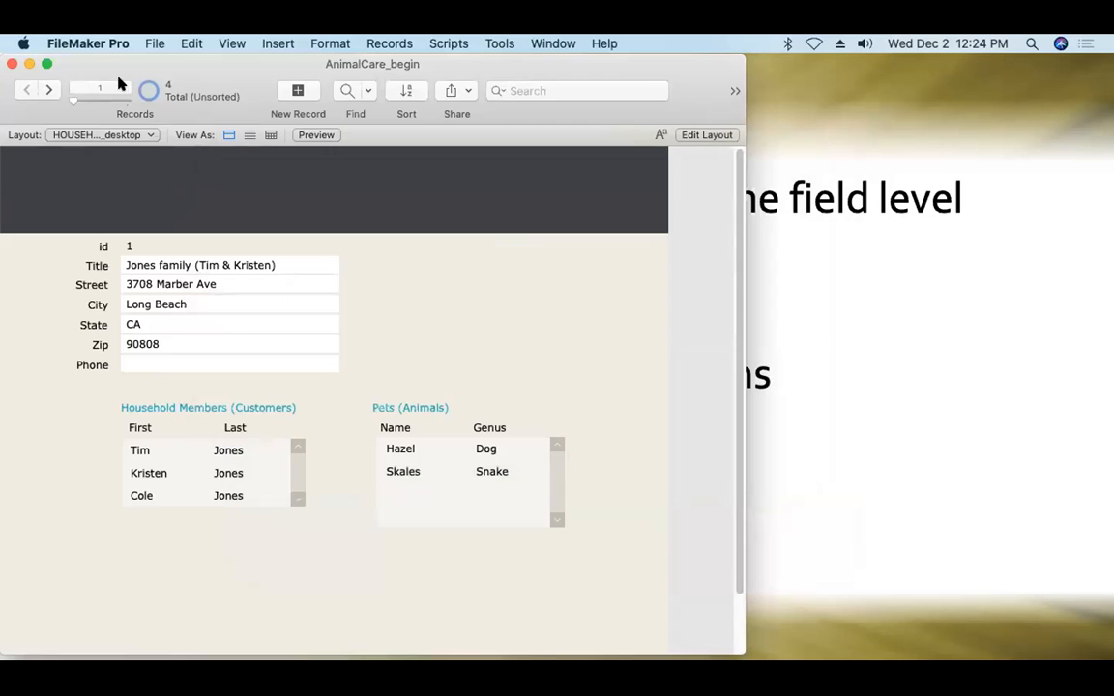
- Check in the general application preferences whether the option to use advanced tools is enabled
click(88, 43)
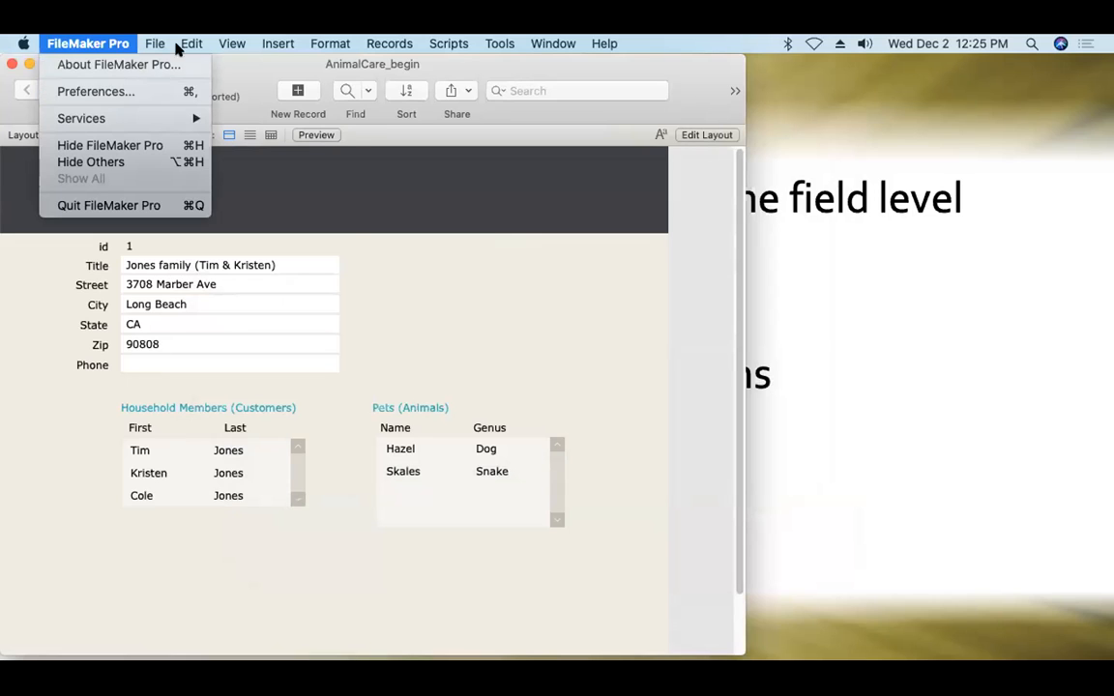
mouse_move(189, 43)
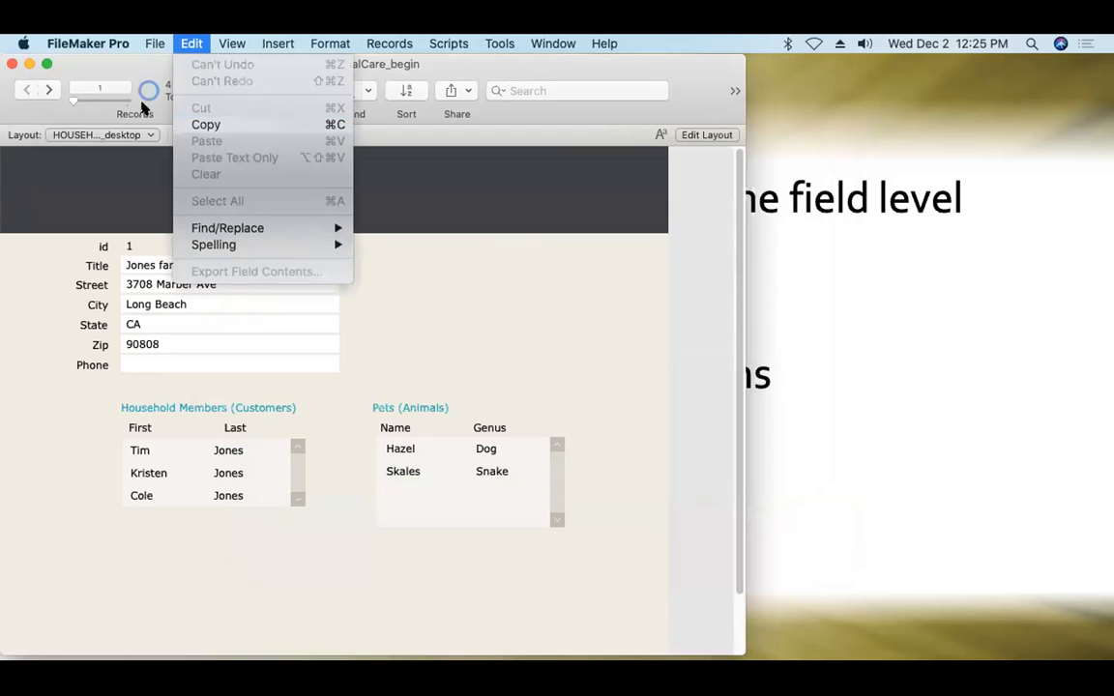
mouse_move(94, 44)
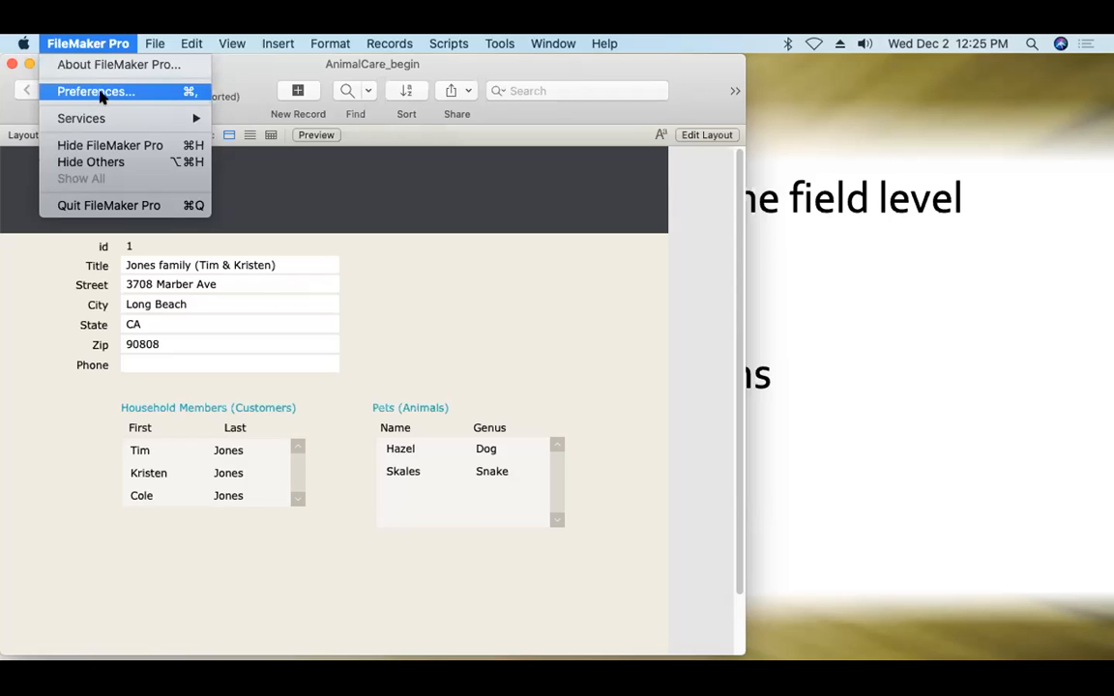
click(101, 93)
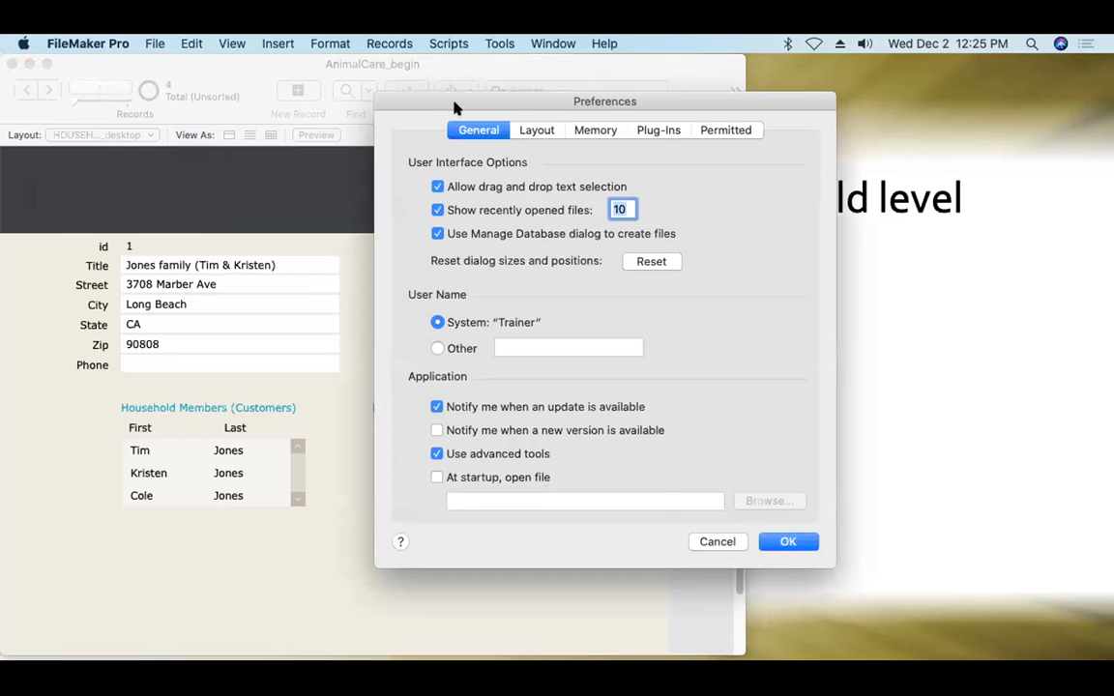
drag(486, 100, 409, 96)
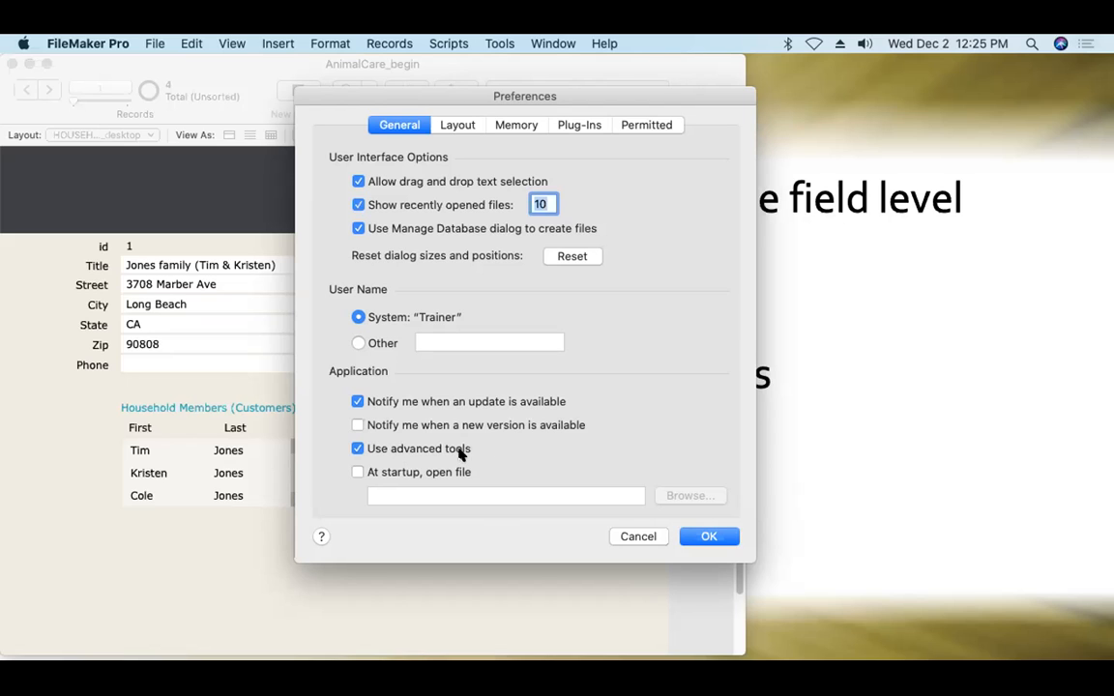
click(708, 535)
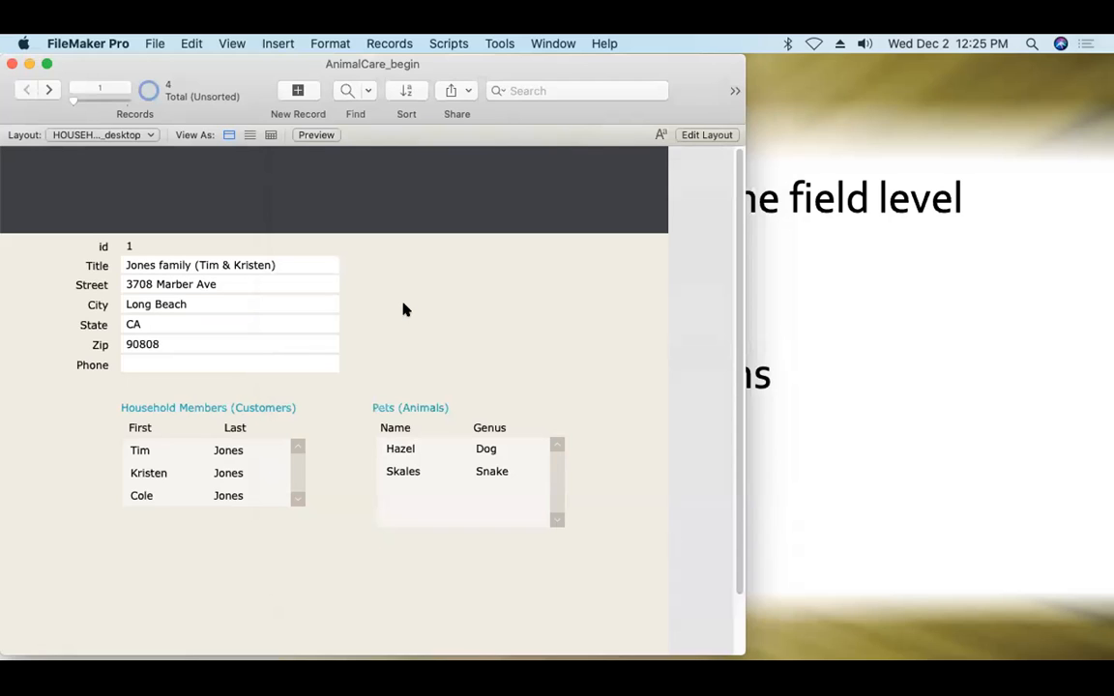
- Replace the auto-enter calculation of the City field in the HOUSEHOLD table with the scrubText custom function
click(153, 43)
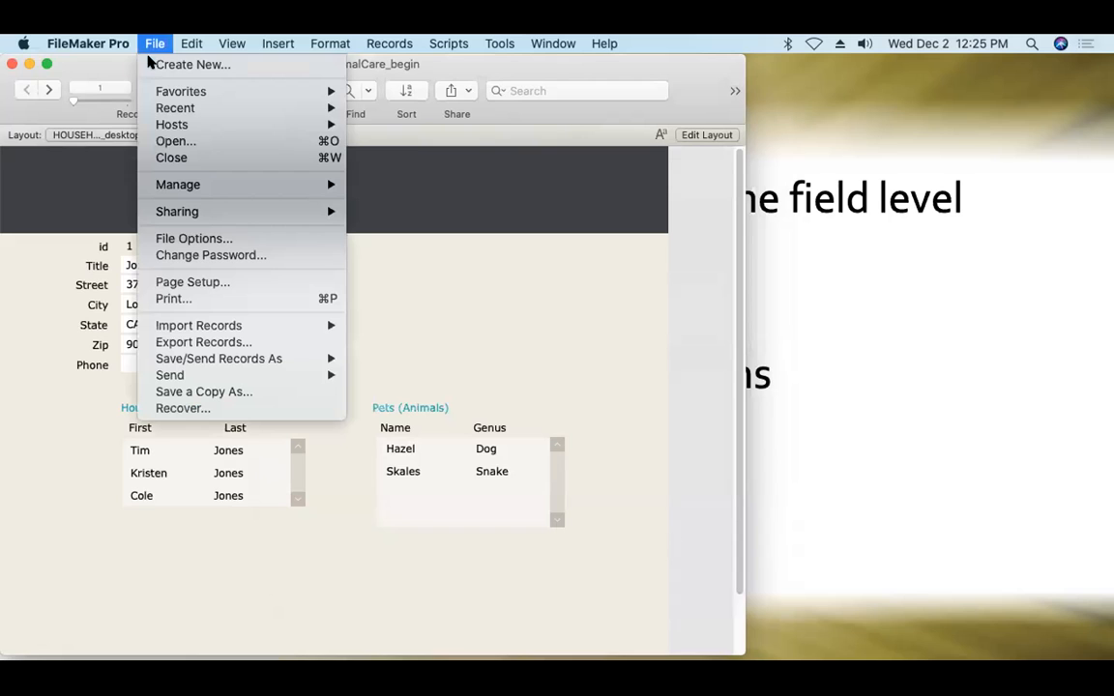
mouse_move(164, 182)
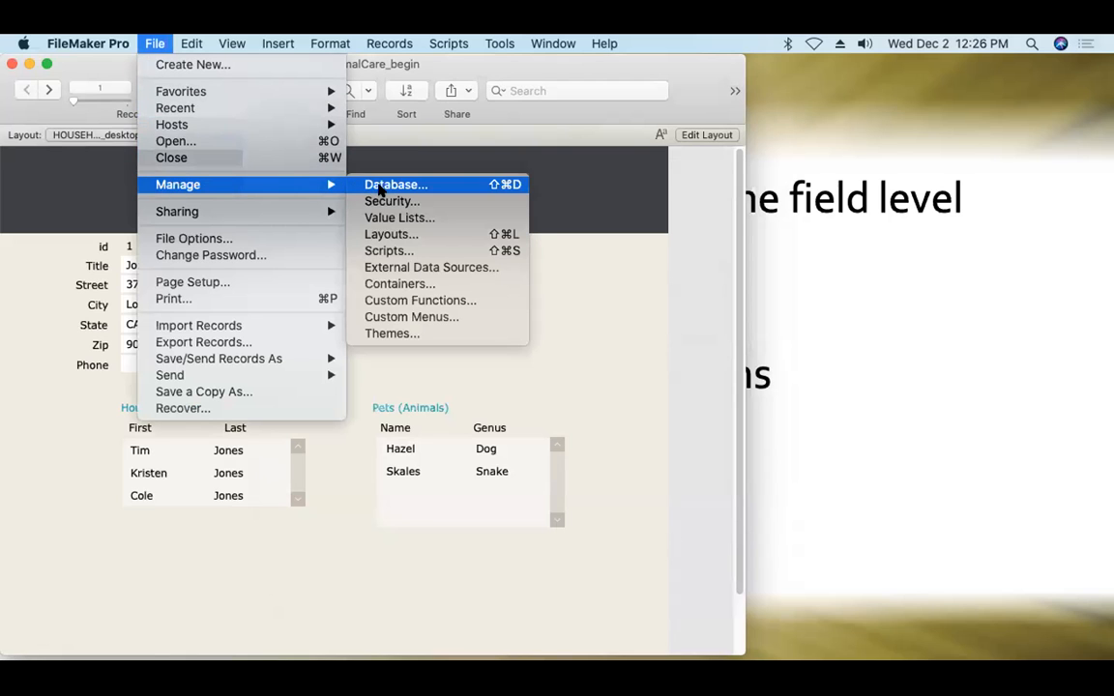
click(379, 185)
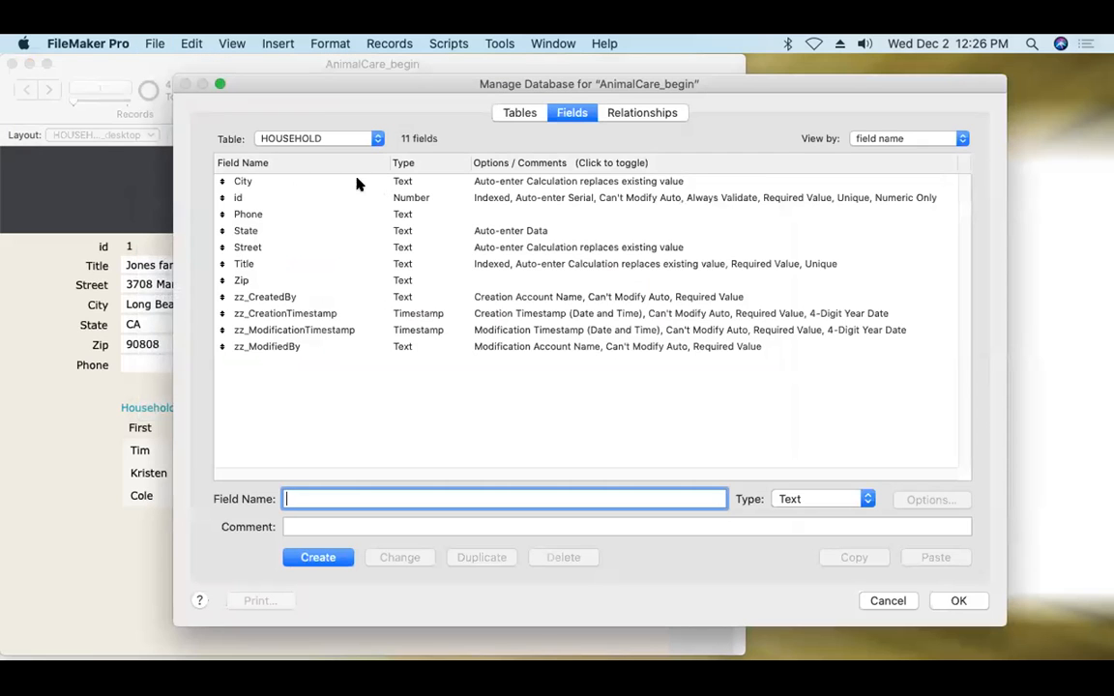
click(483, 182)
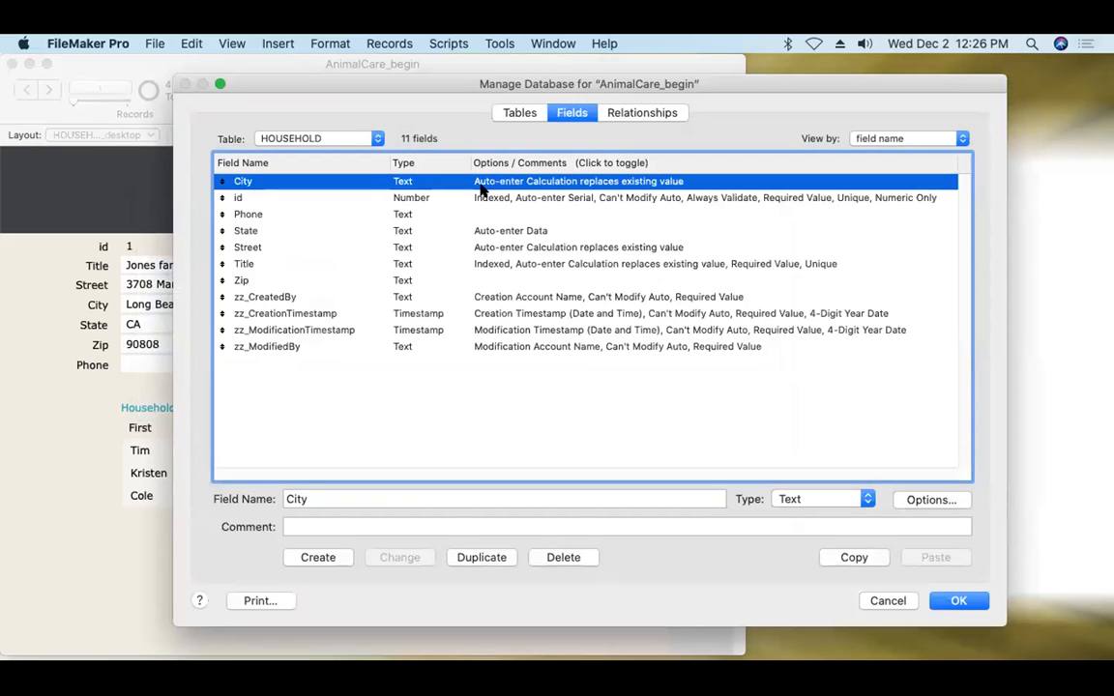
double_click(400, 185)
click(443, 454)
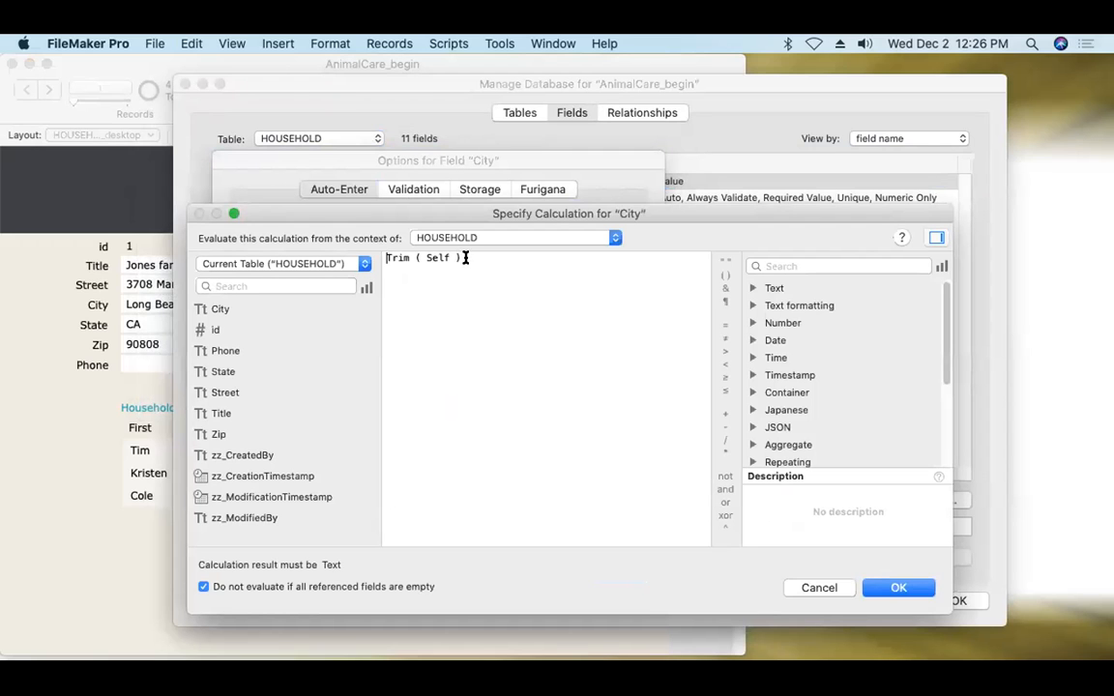
drag(465, 257, 337, 230)
text(s)
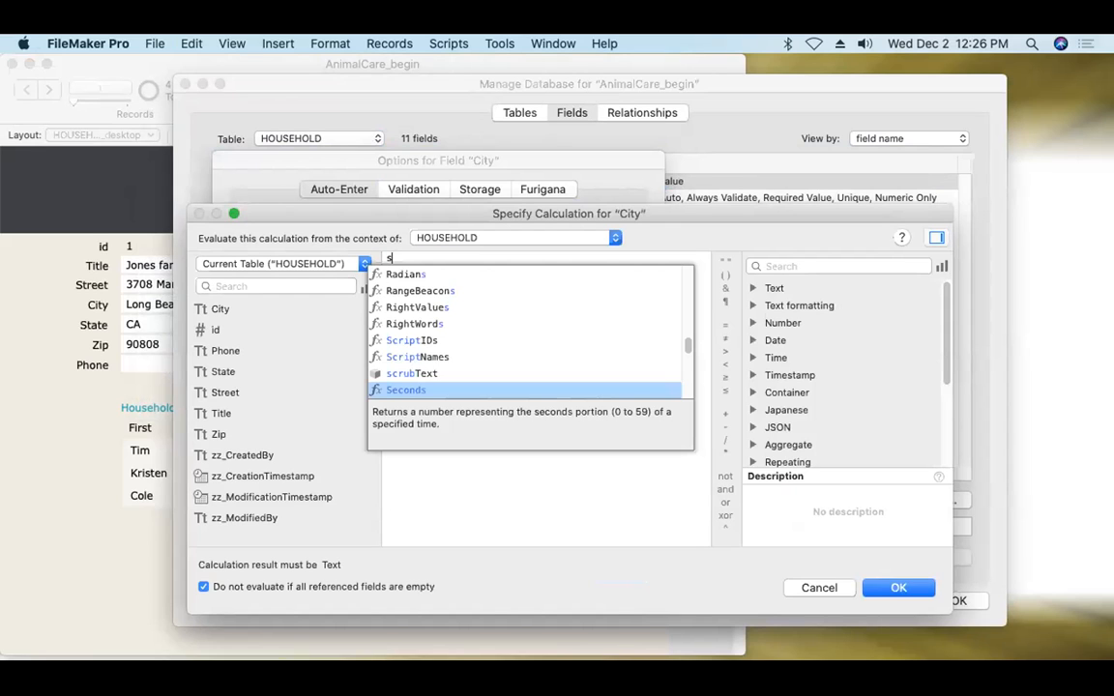
text(cr)
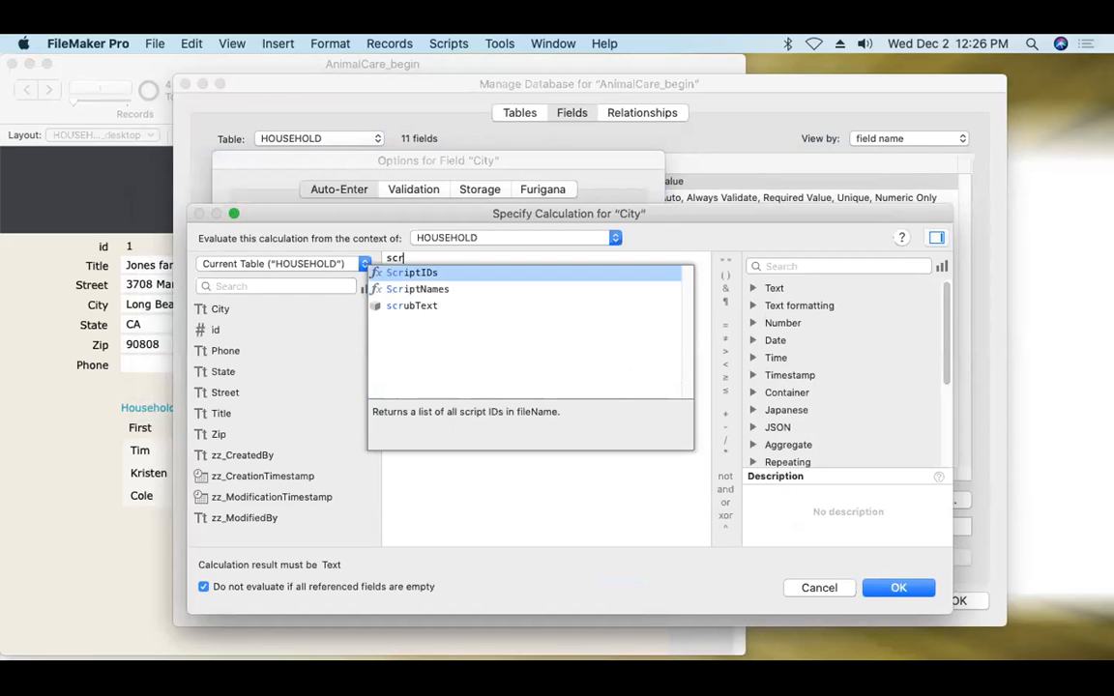
click(433, 306)
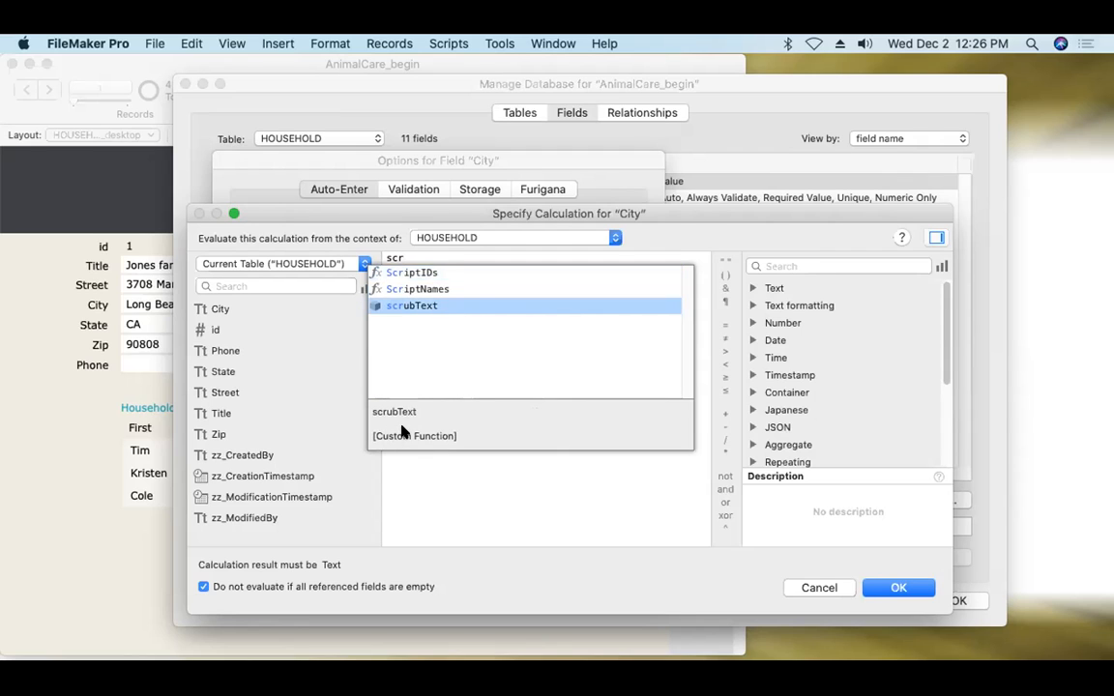
double_click(403, 306)
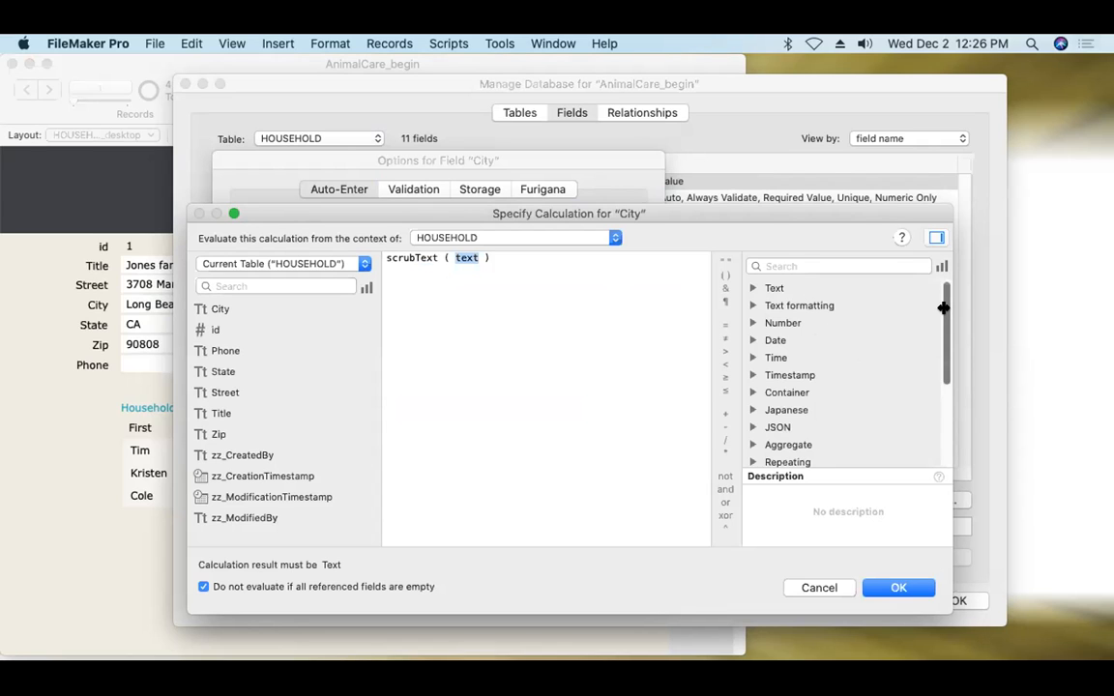
- Expand the Custom function category and set Self as the scrubText argument in the City calculation
drag(944, 304, 950, 400)
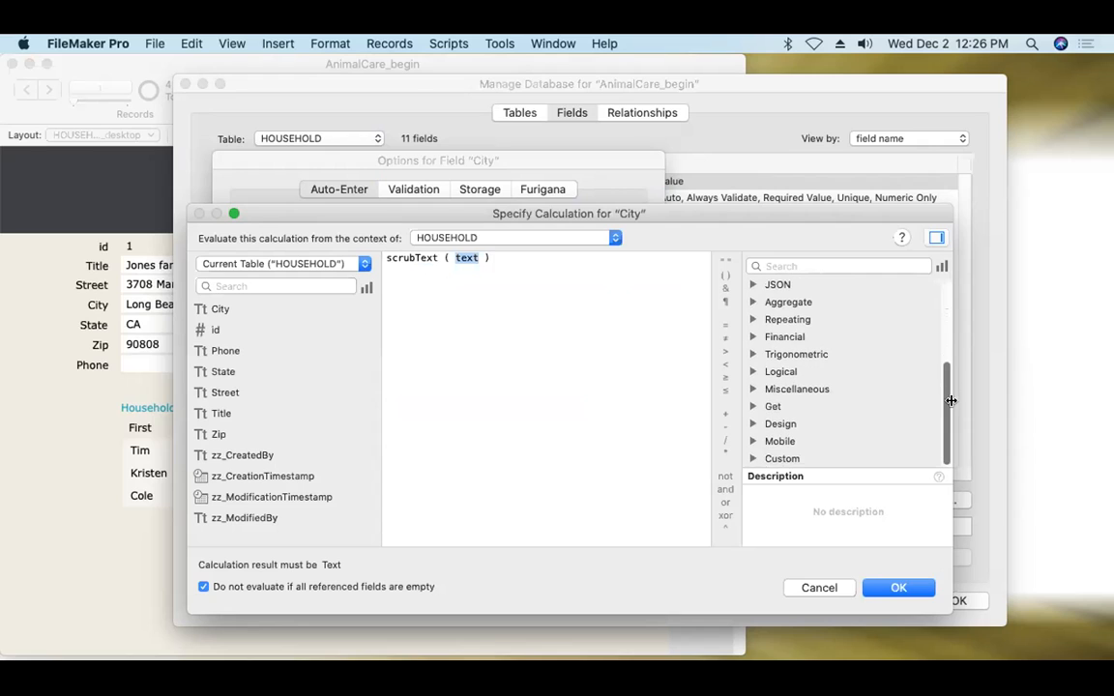
click(752, 460)
scroll(944, 402, down, 1)
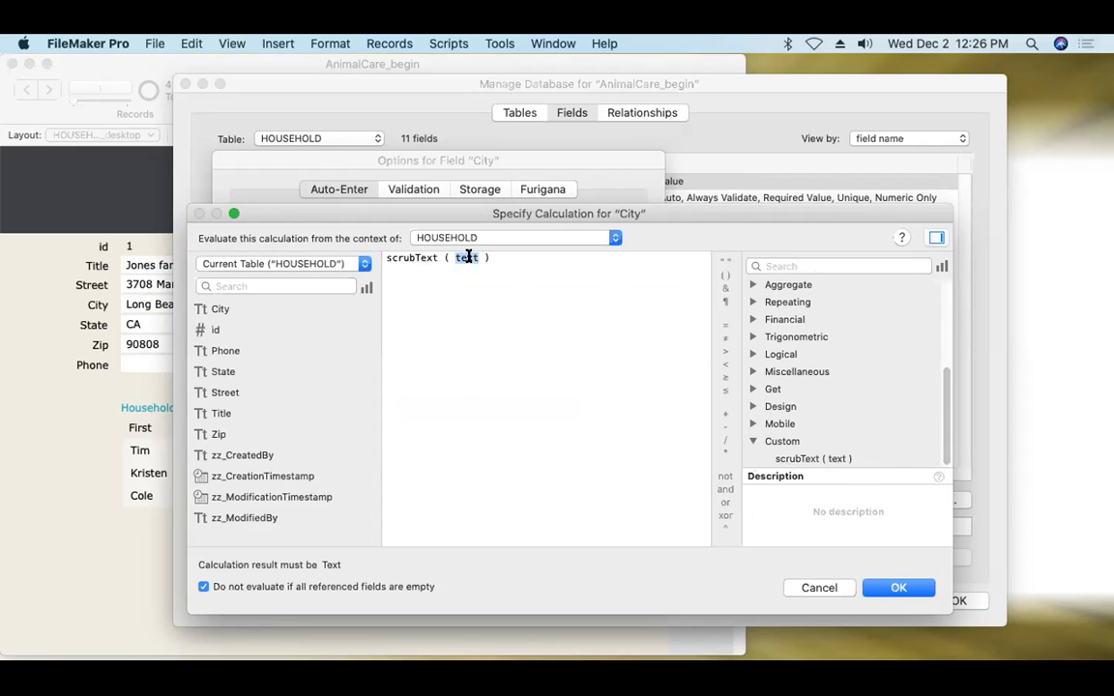
text(self)
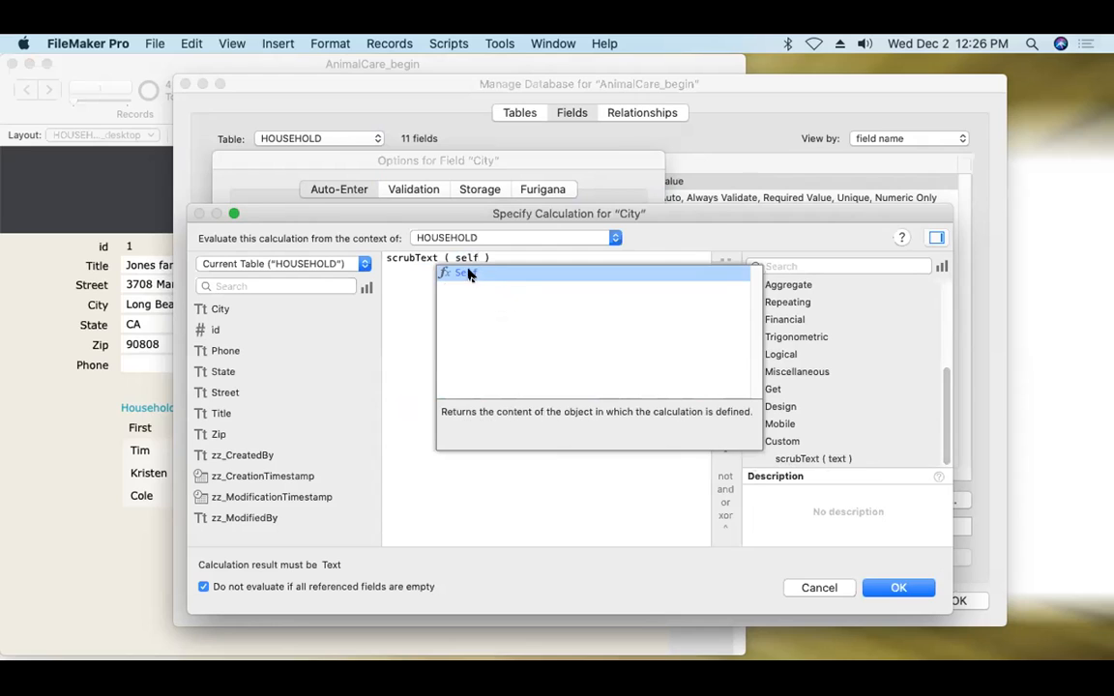
click(468, 275)
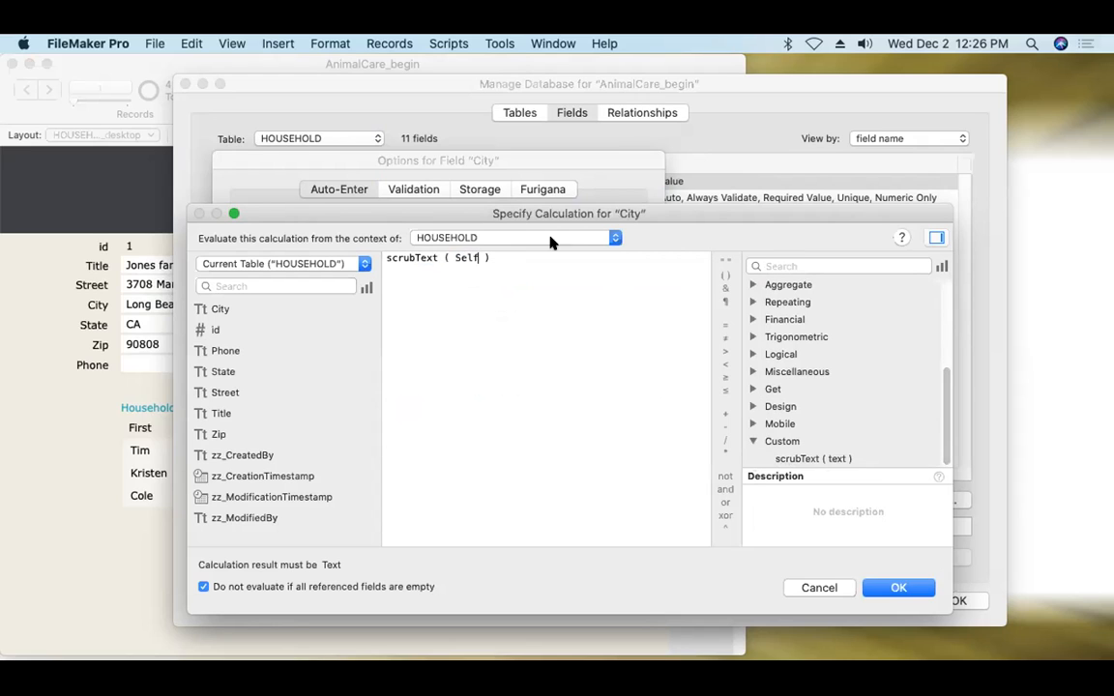
- Copy the scrubText ( Self ) formula and save the City field's calculation and options
drag(495, 258, 427, 249)
key(super+c)
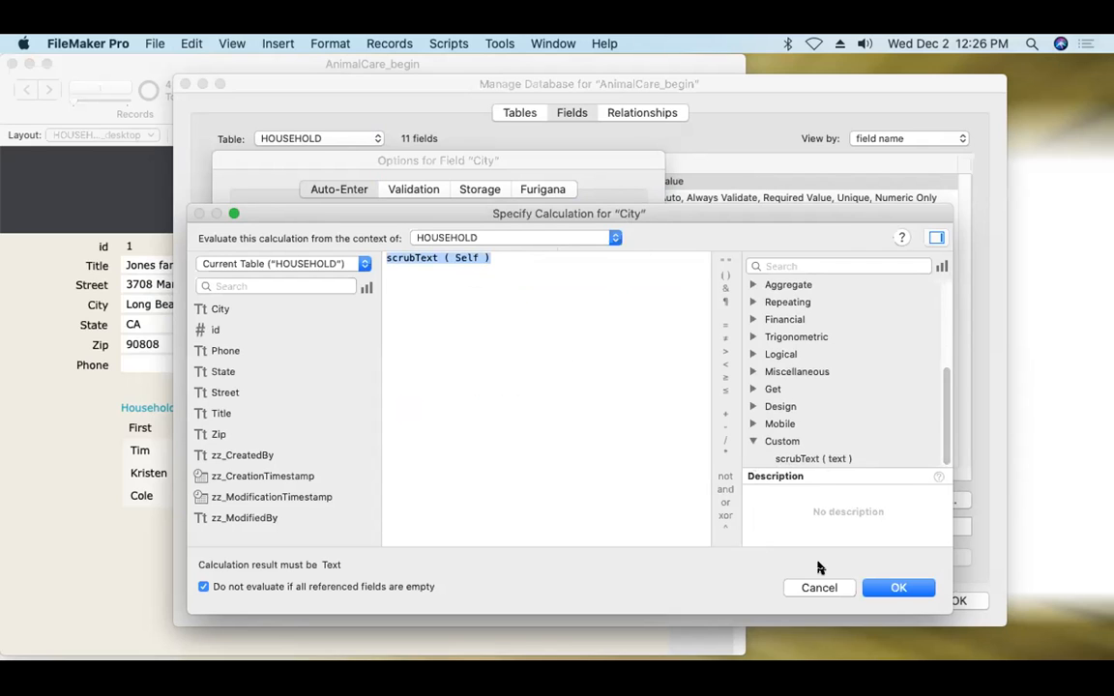
click(891, 587)
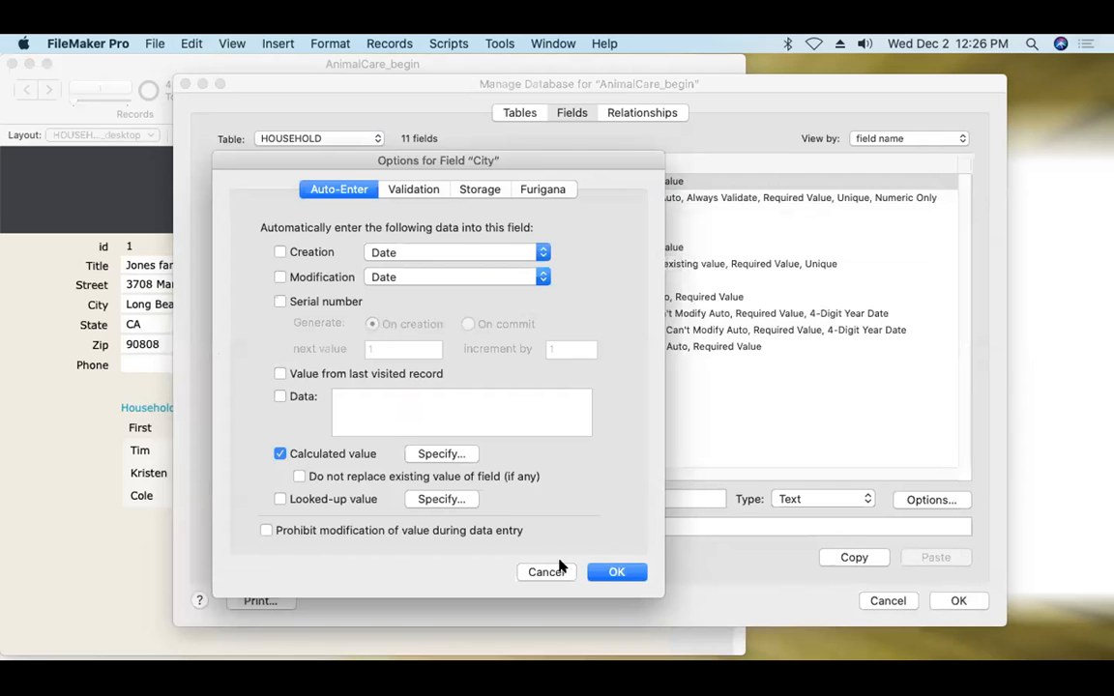
click(609, 571)
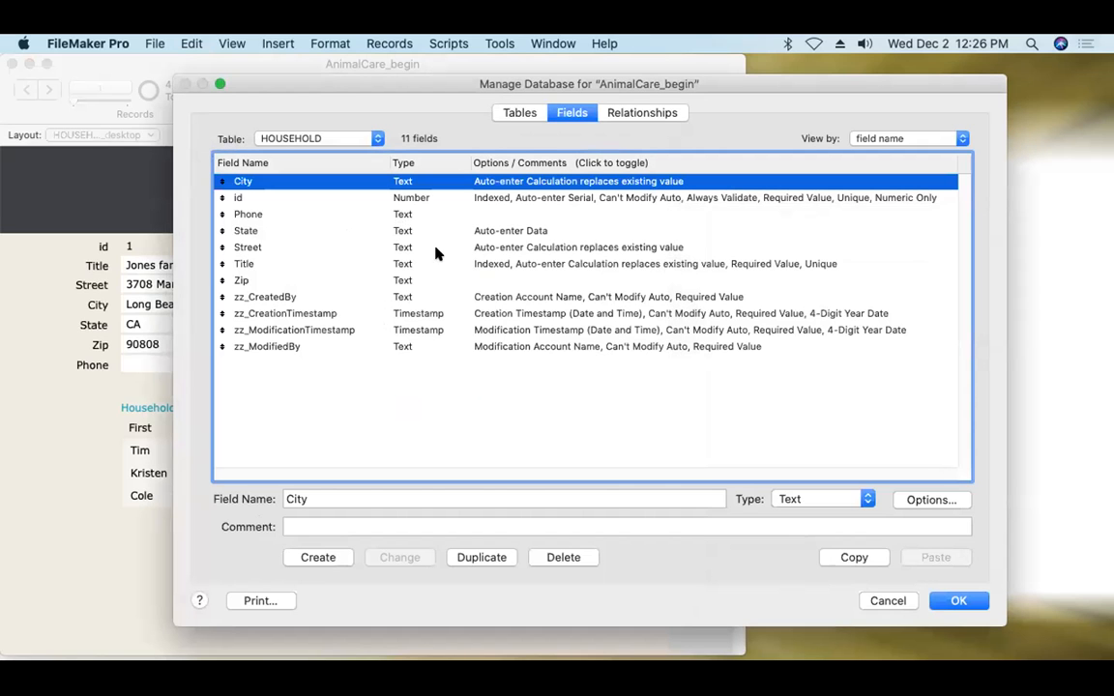
- Replace the Street field's auto-enter calculation with the copied scrubText ( Self ) formula and save its options
double_click(404, 247)
click(441, 454)
key(super+a)
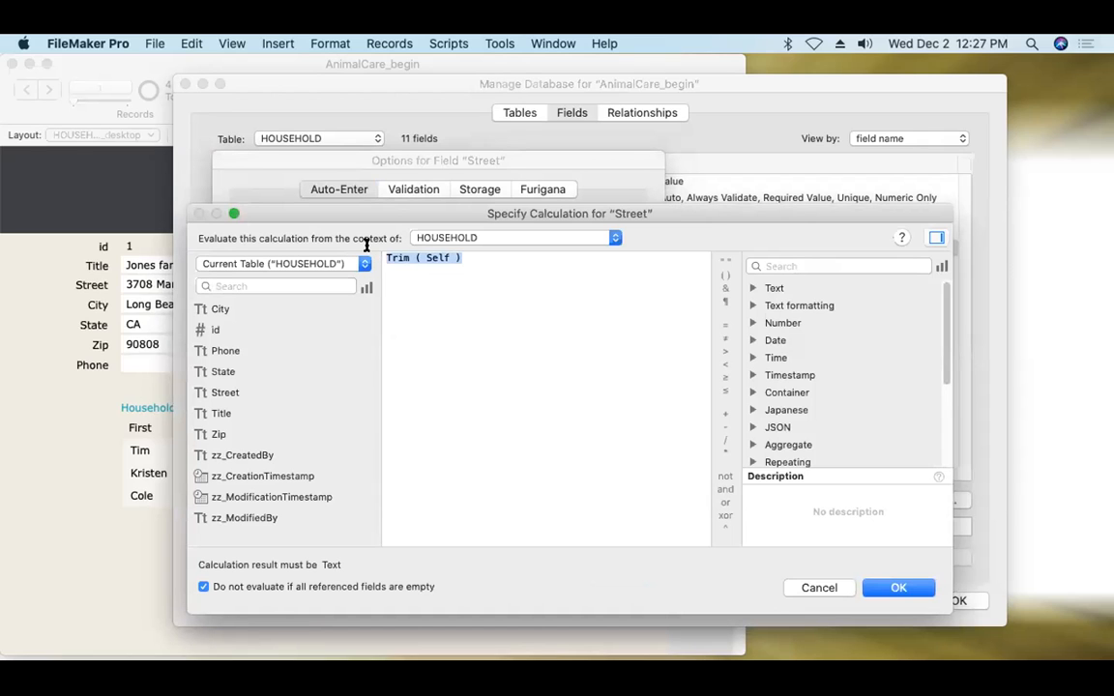
key(super+v)
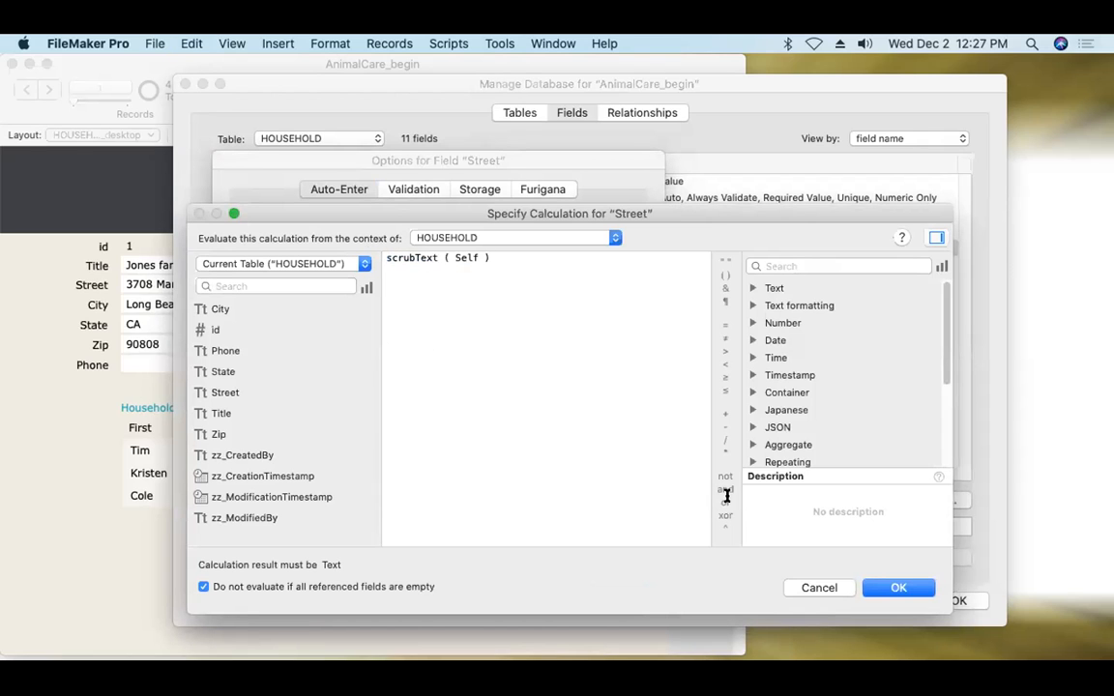
click(887, 590)
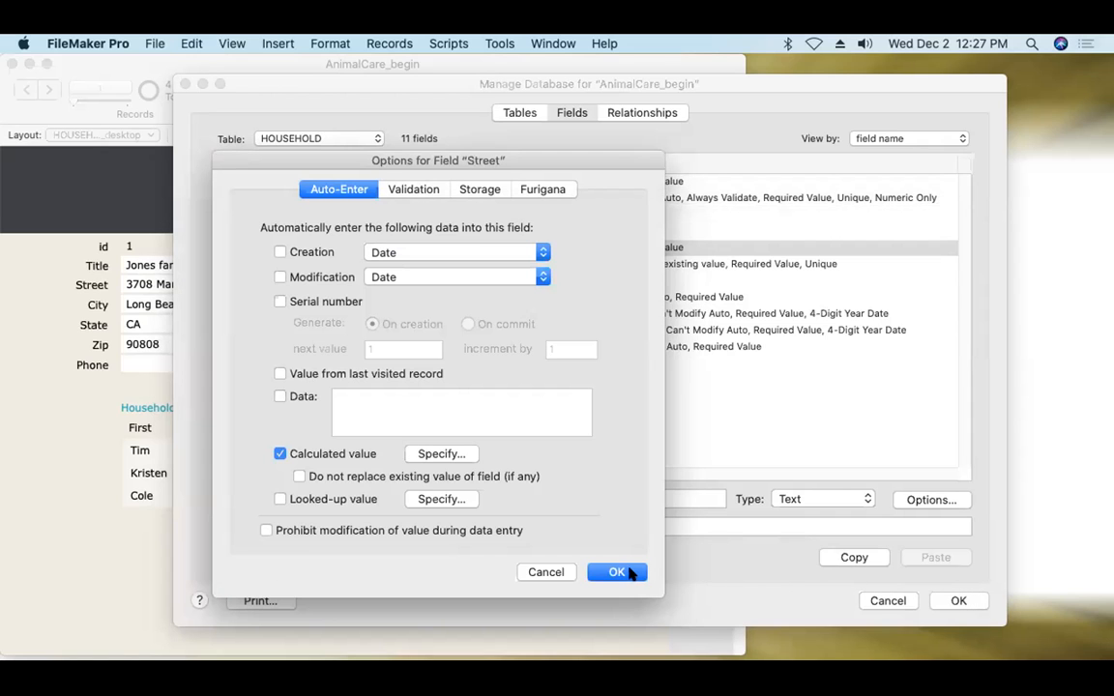
click(620, 571)
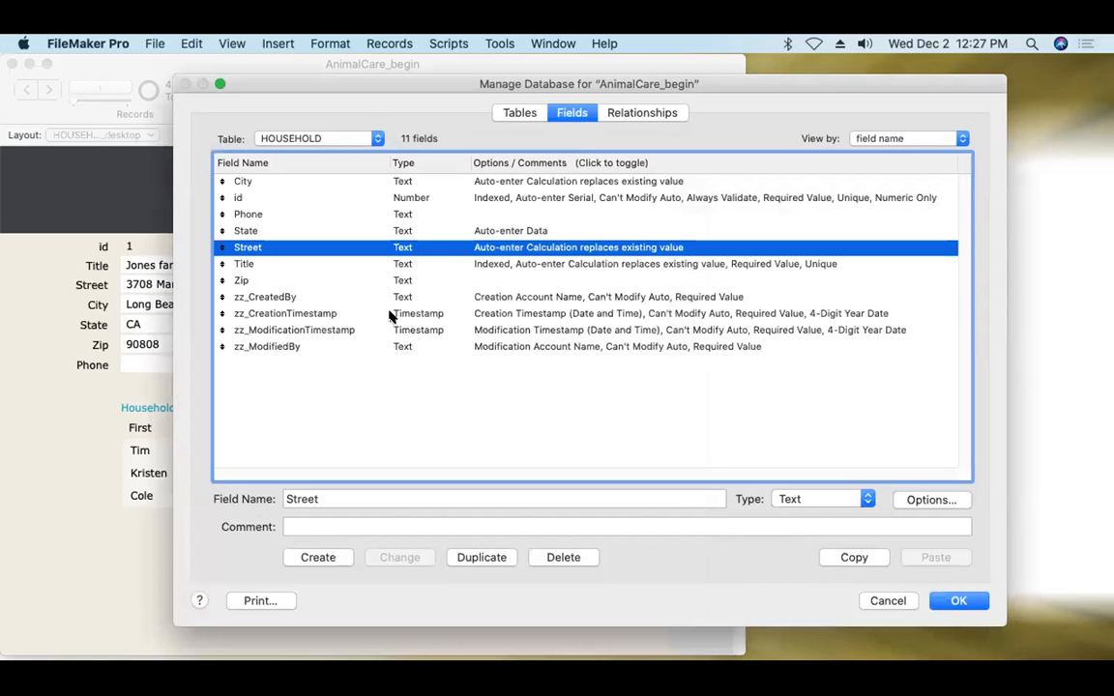
- Replace the Title field's auto-enter calculation with the copied scrubText ( Self ) formula, then save the field options and the database changes
double_click(261, 266)
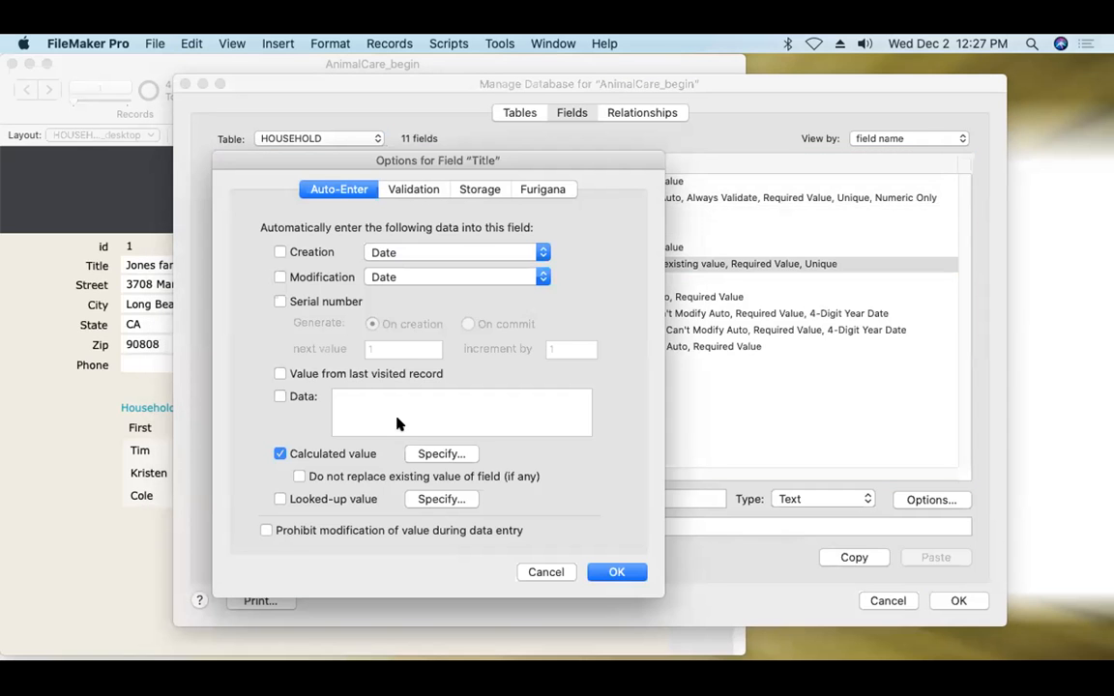
click(441, 453)
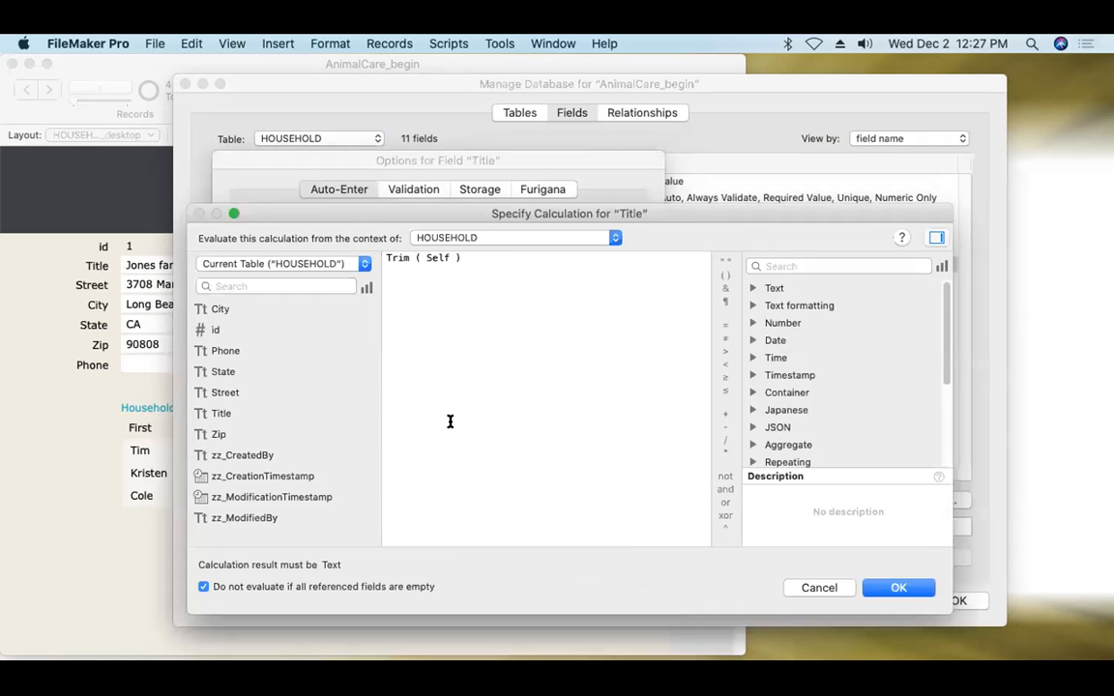
drag(462, 258, 385, 258)
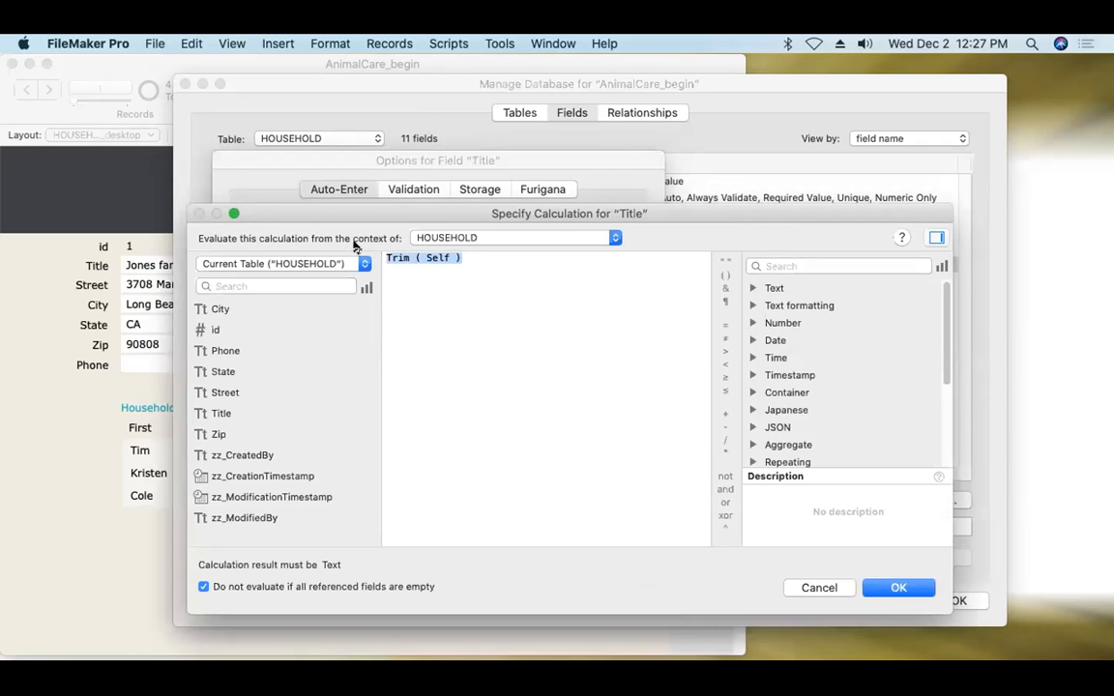
key(super+v)
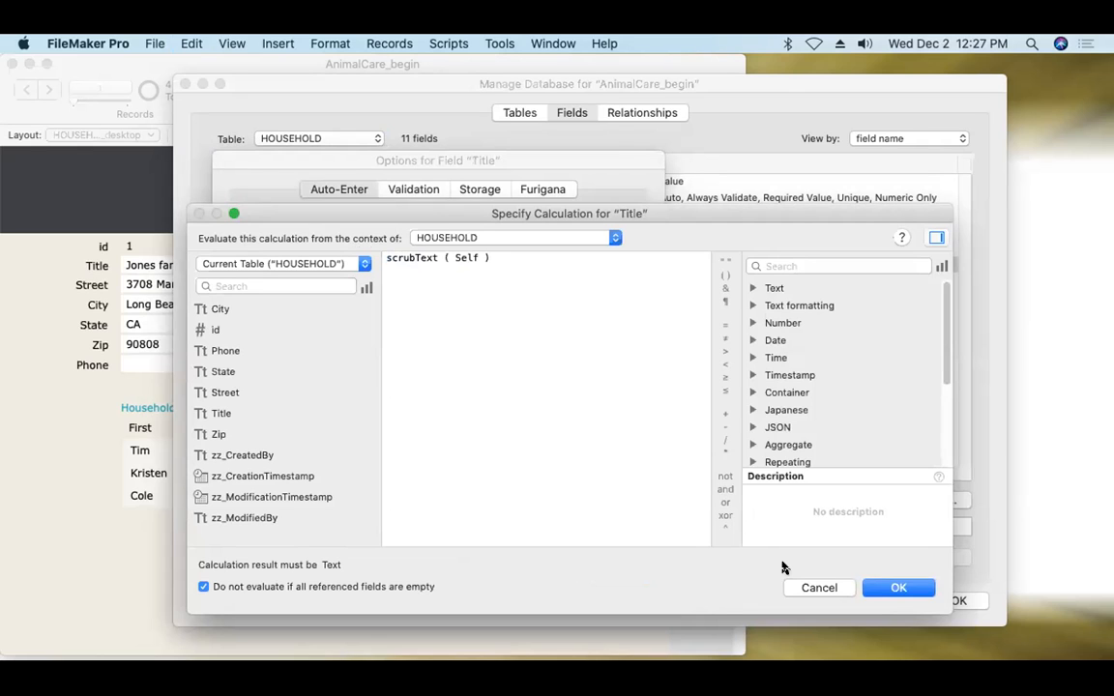
click(870, 590)
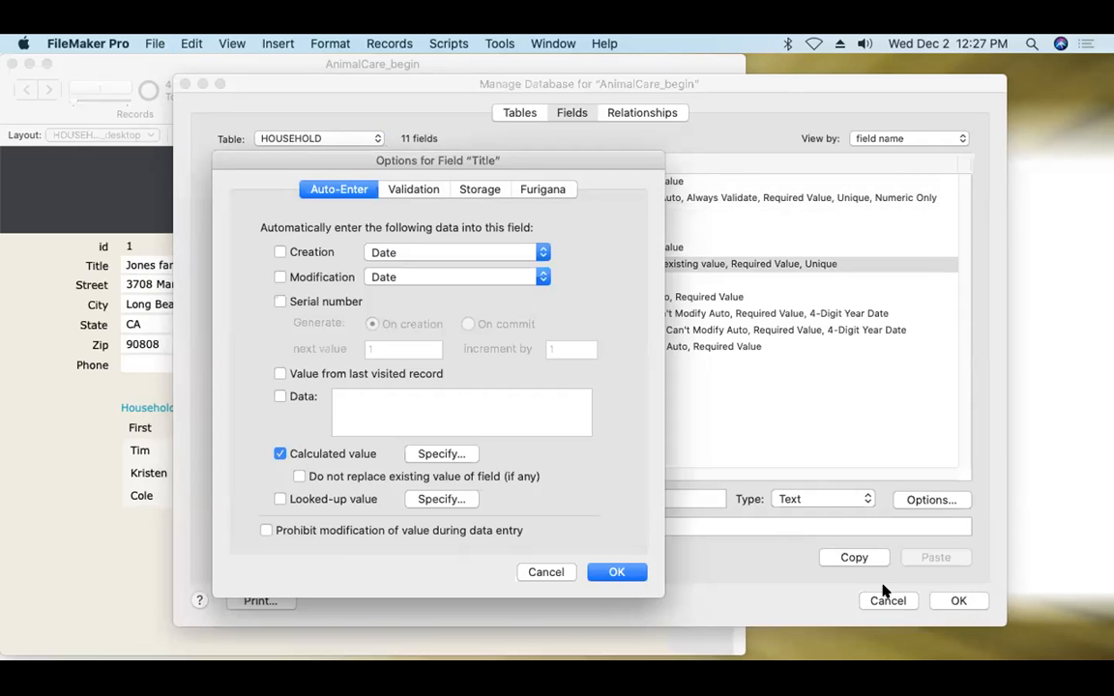
click(626, 572)
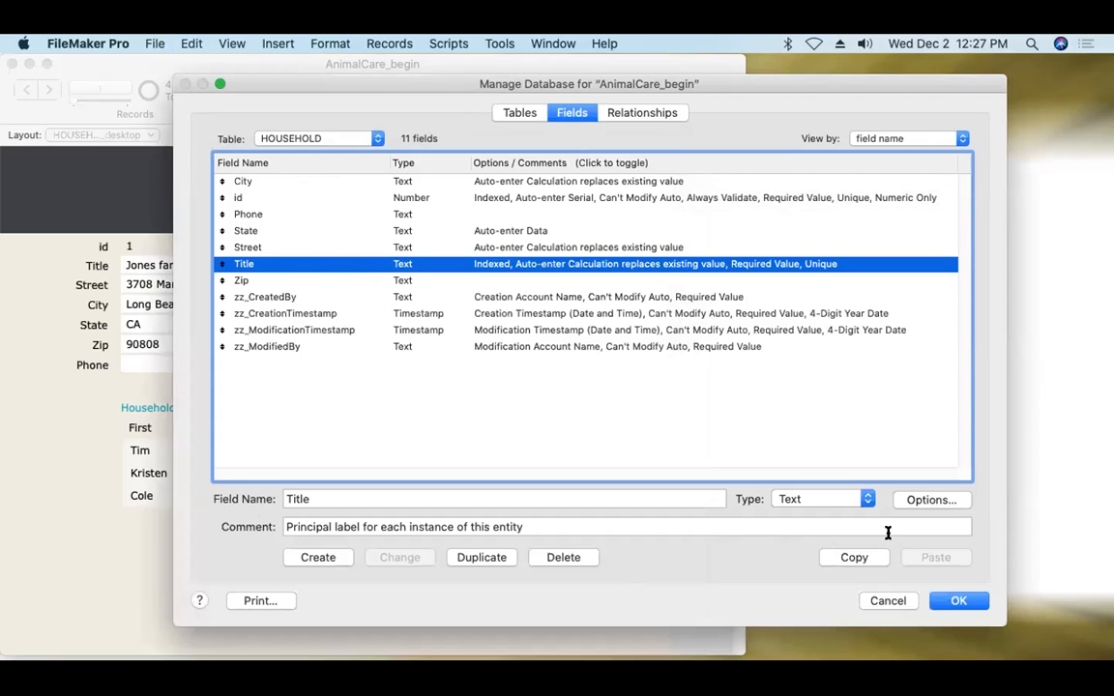
click(955, 601)
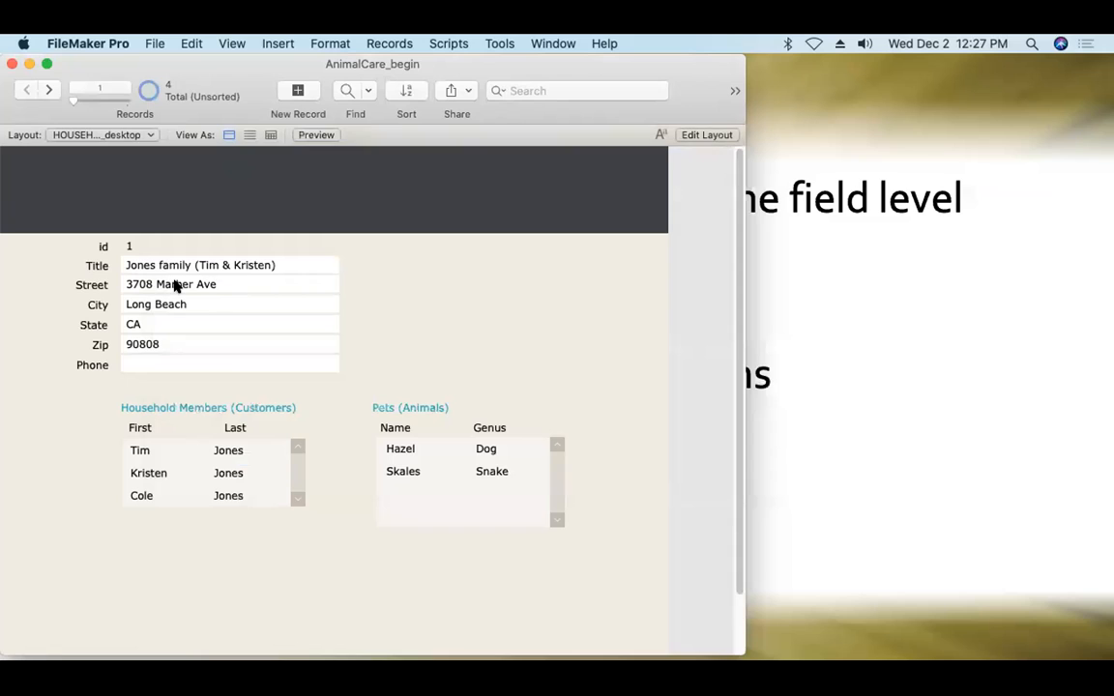
- Test the City field's cleanup by adding leading spaces before Long Beach, leaving the field and committing the record
click(124, 306)
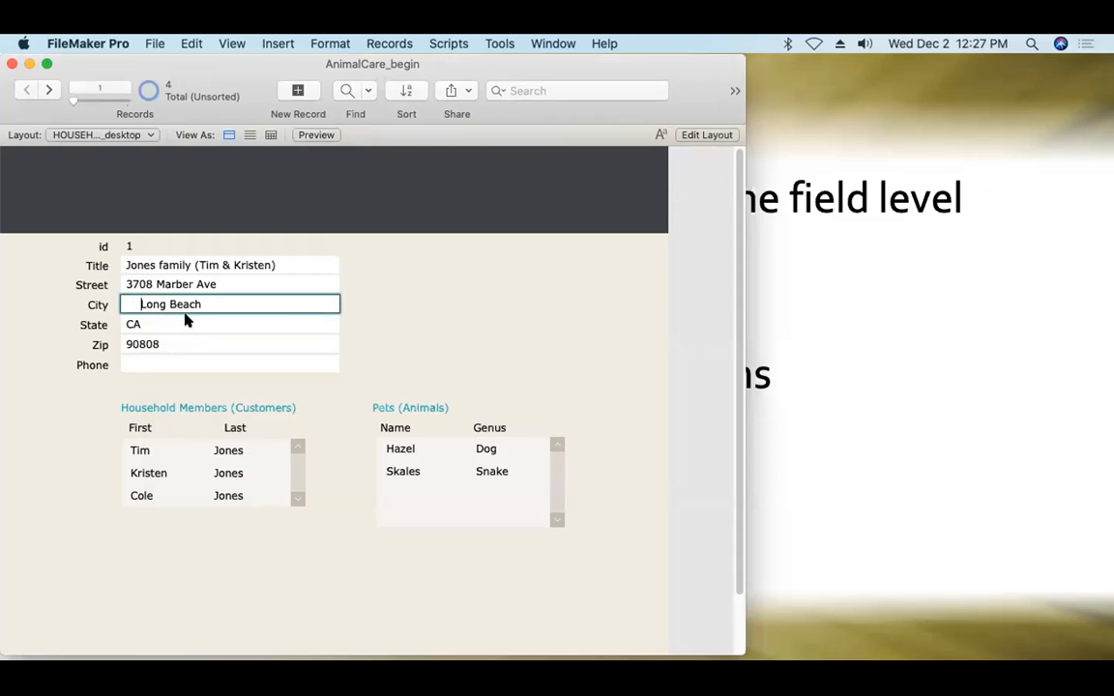
click(317, 323)
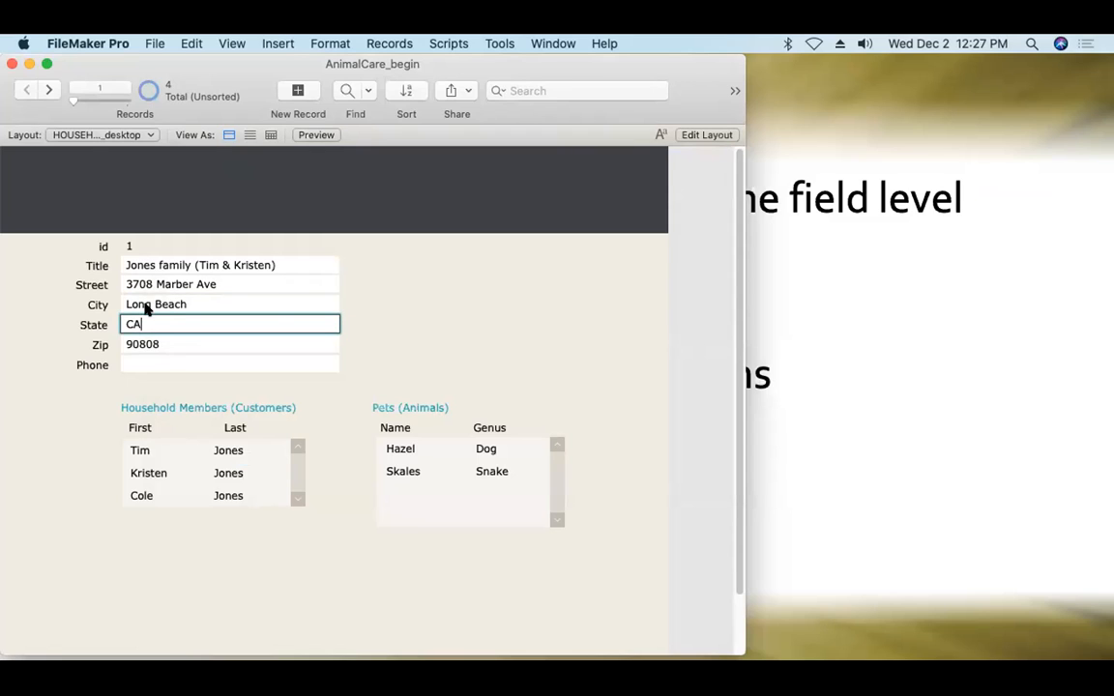
click(420, 309)
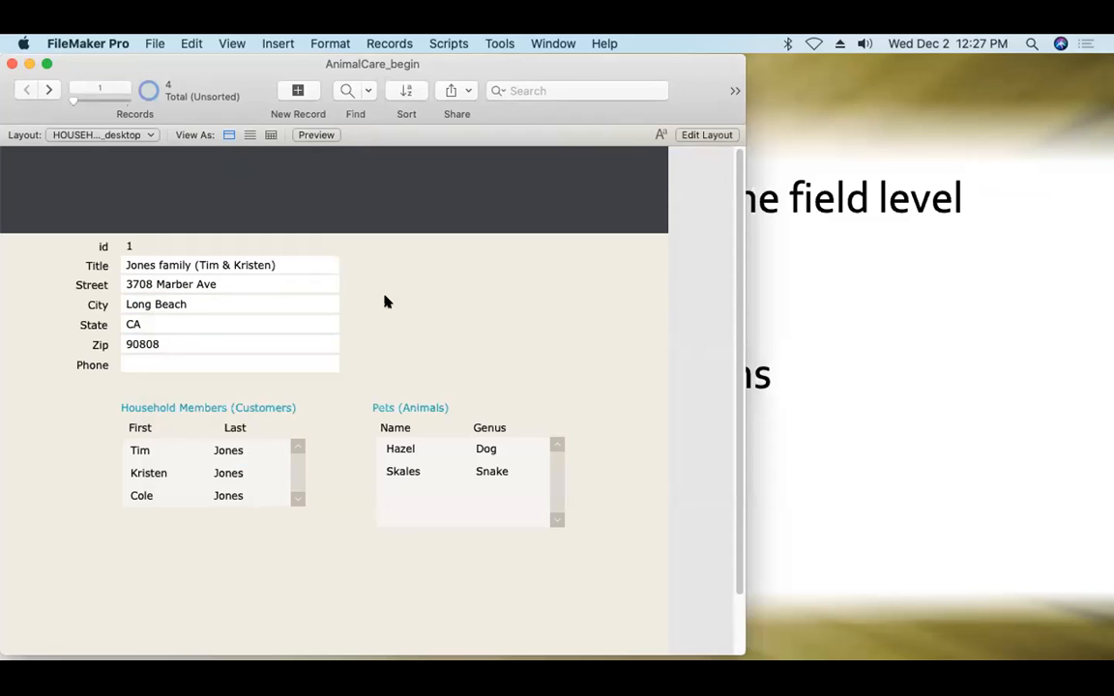